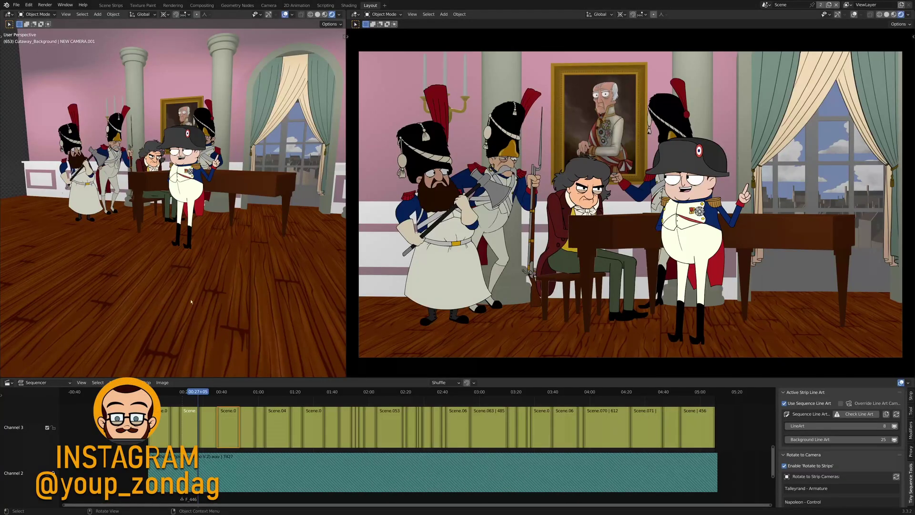
Examine the palace room set and its cartoon characters from several angles and distances in the 3D viewport.
mouse_move(143, 226)
middle_down()
mouse_move(119, 238)
mouse_move(143, 238)
middle_up()
scroll(125, 237, down, 4)
scroll(143, 238, up, 6)
shift+middle_drag(305, 206, 176, 224)
scroll(177, 223, down, 5)
scroll(176, 224, down, 2)
scroll(170, 270, up, 7)
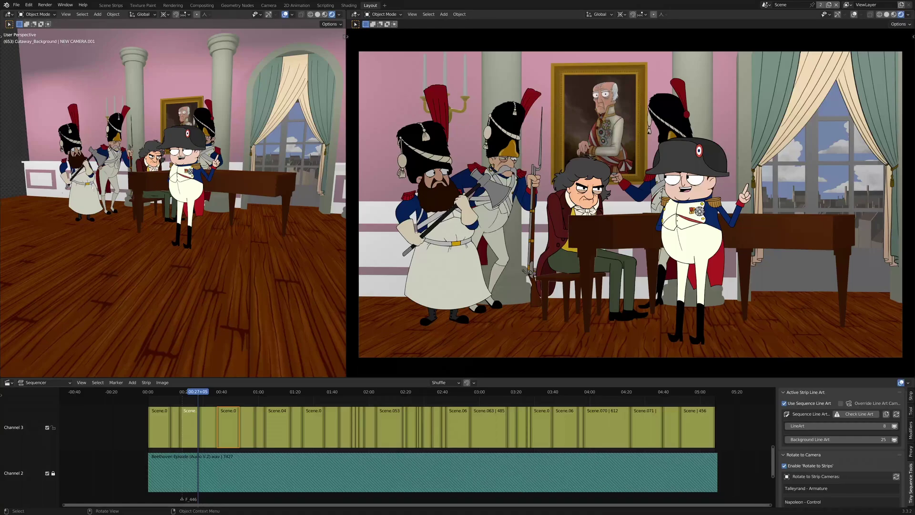
mouse_move(130, 233)
middle_down()
mouse_move(146, 235)
mouse_move(135, 231)
mouse_move(134, 241)
middle_up()
scroll(130, 234, down, 4)
scroll(133, 241, up, 6)
Inspect the backdrop planes hanging above the characters in the palace room set.
middle_drag(200, 224, 211, 121)
scroll(178, 222, down, 10)
middle_drag(198, 188, 177, 149)
middle_drag(217, 220, 255, 192)
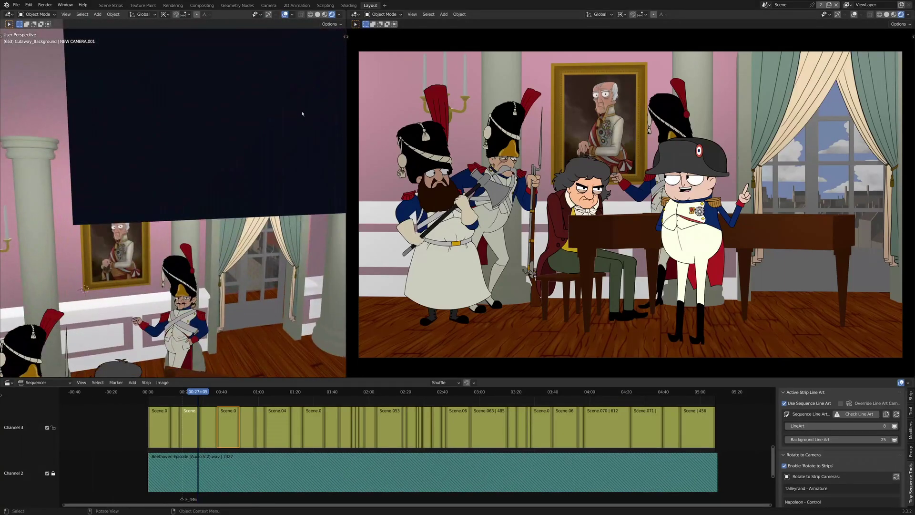
scroll(303, 105, down, 7)
scroll(286, 240, up, 7)
middle_drag(258, 260, 315, 220)
scroll(265, 234, down, 5)
scroll(279, 224, up, 4)
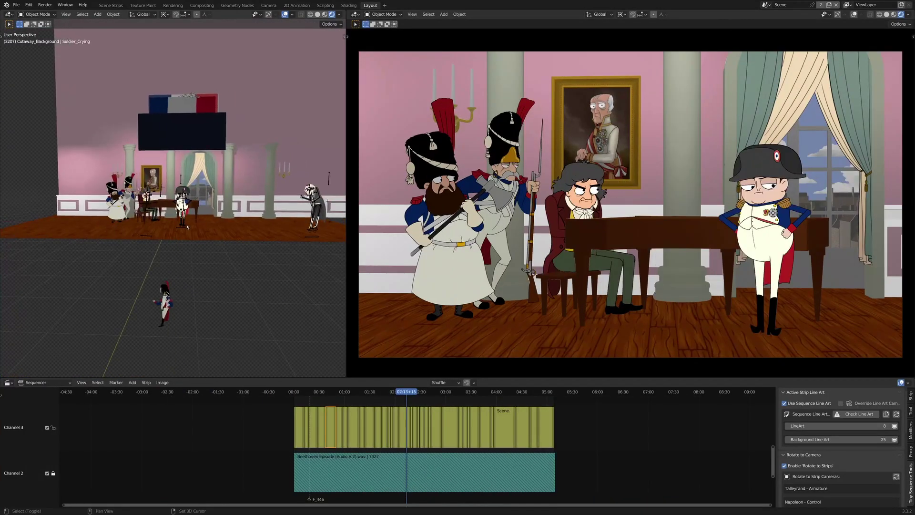
scroll(173, 191, up, 4)
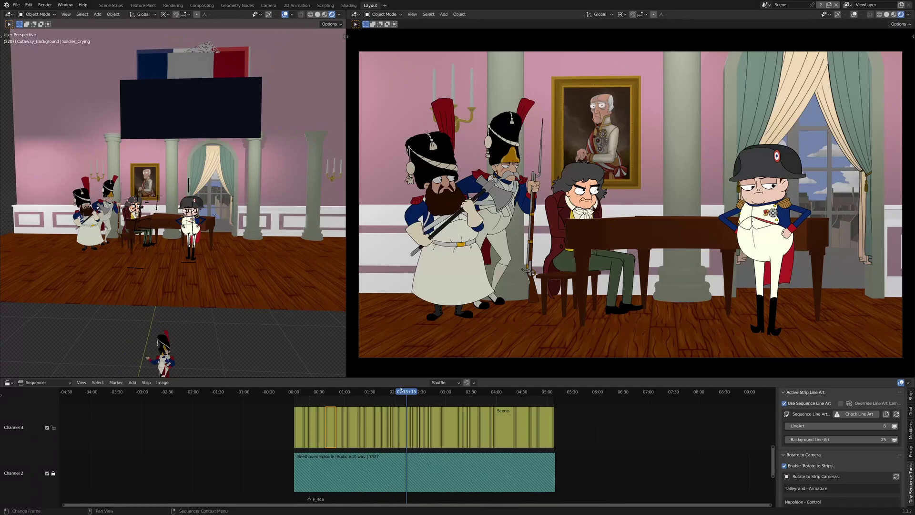
Go to the Napoleon shots around 03:03 and 03:14 and examine the spotlight and flag backdrops behind him.
drag(407, 395, 449, 400)
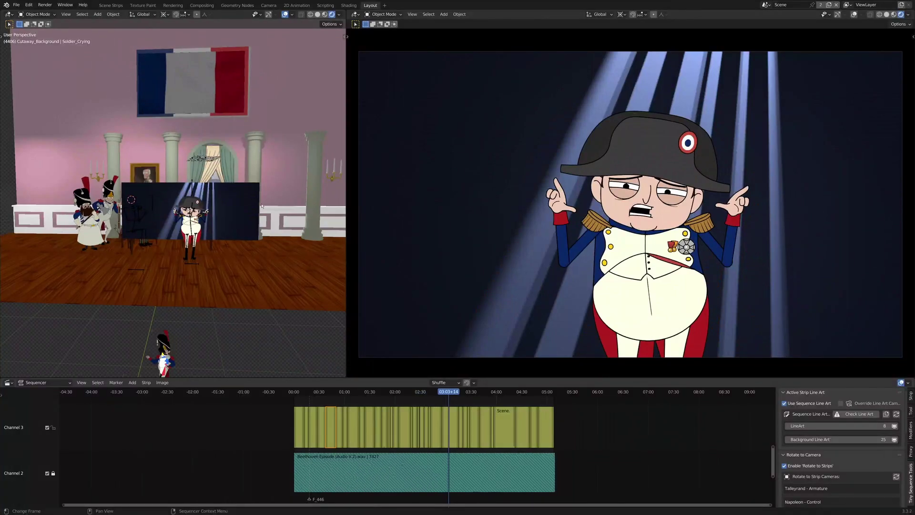
scroll(253, 207, up, 5)
shift+middle_drag(230, 211, 215, 220)
scroll(218, 223, down, 2)
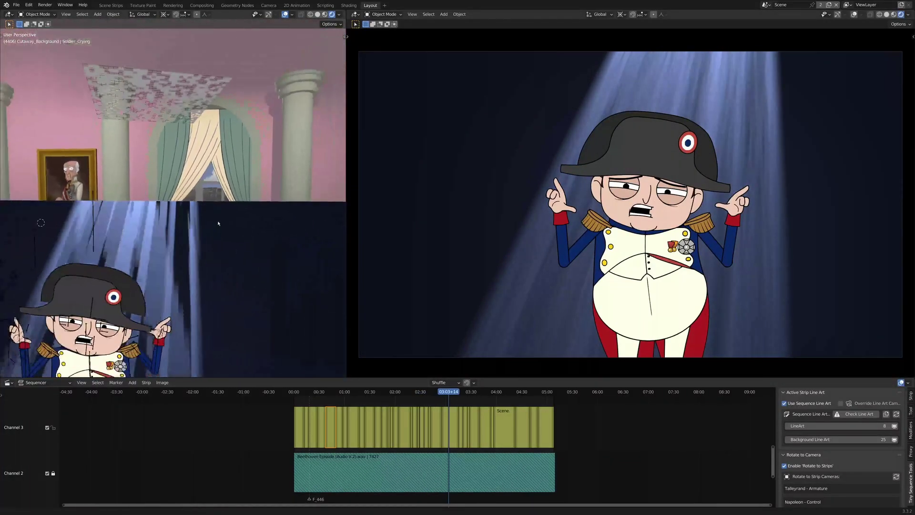
scroll(219, 222, down, 5)
key(space)
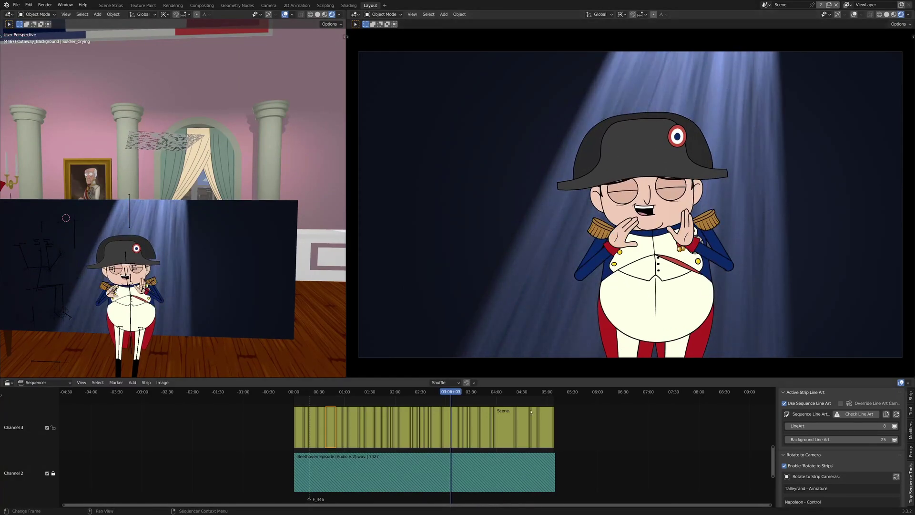
drag(449, 394, 459, 396)
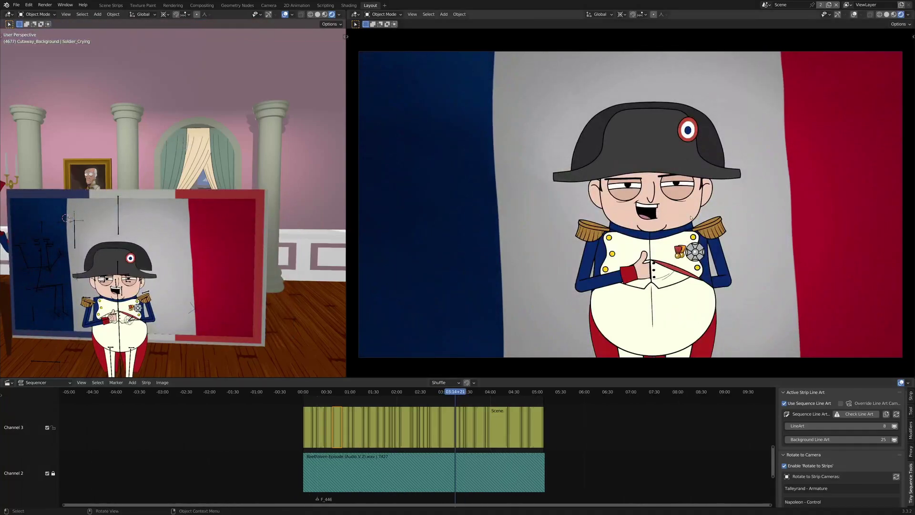
scroll(691, 218, down, 2)
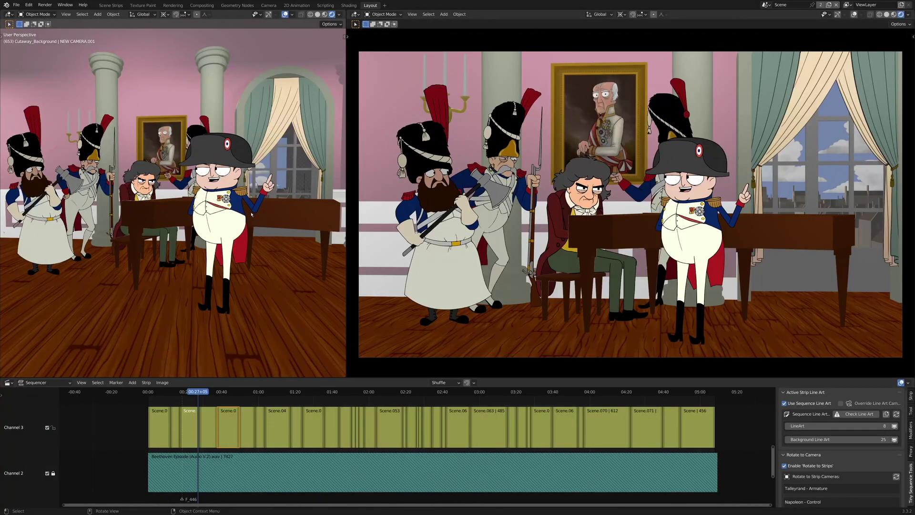
Play the edit from 00:27, scrub to the green-room shot around 00:53, and compare it with the 3D set.
key(space)
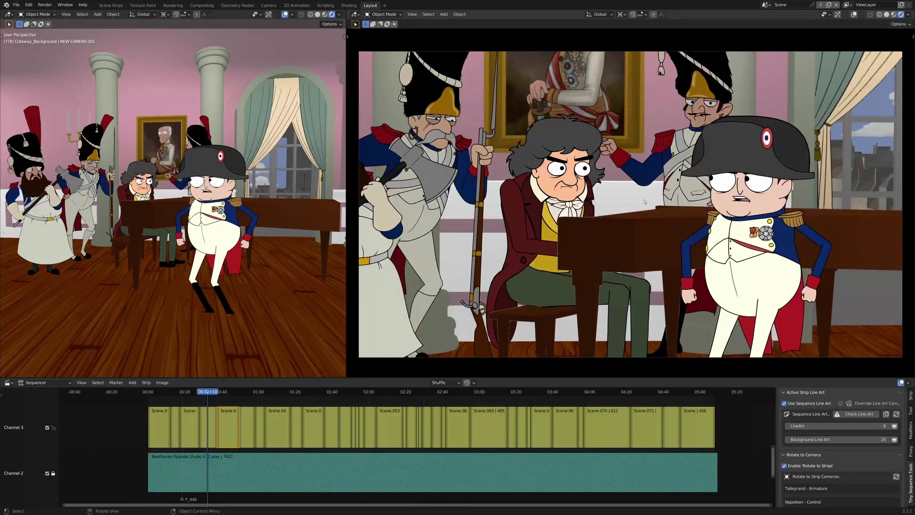
drag(207, 393, 247, 402)
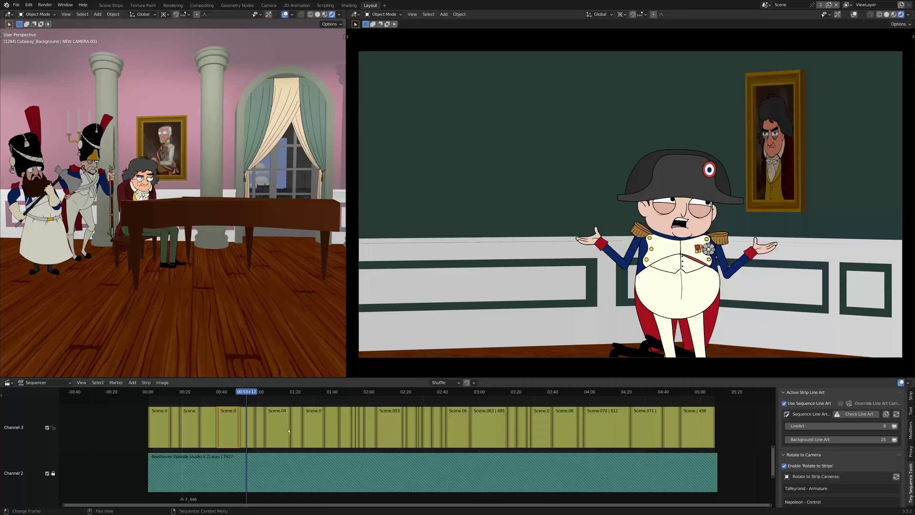
middle_drag(225, 221, 189, 234)
scroll(224, 238, up, 7)
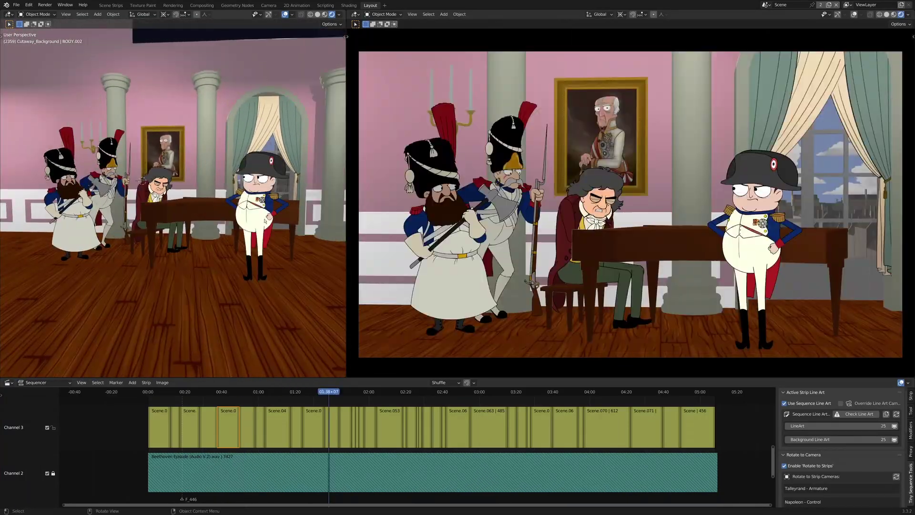
Enable the Bones overlay in the perspective viewport and put Napoleon's control armature into Pose Mode.
click(292, 15)
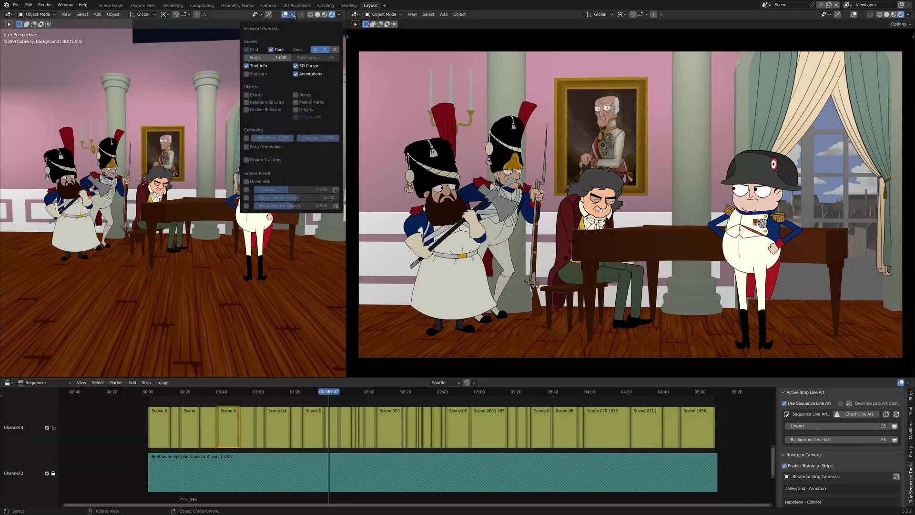
click(296, 95)
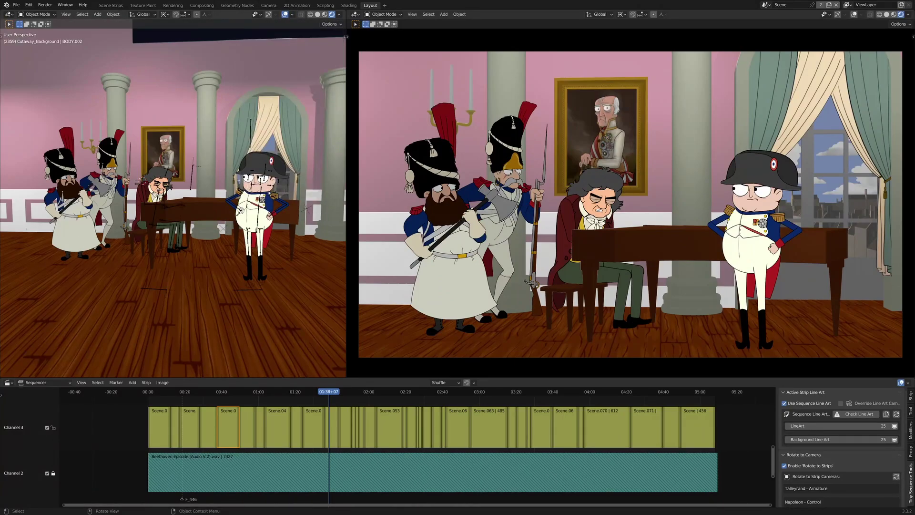
click(260, 216)
click(35, 14)
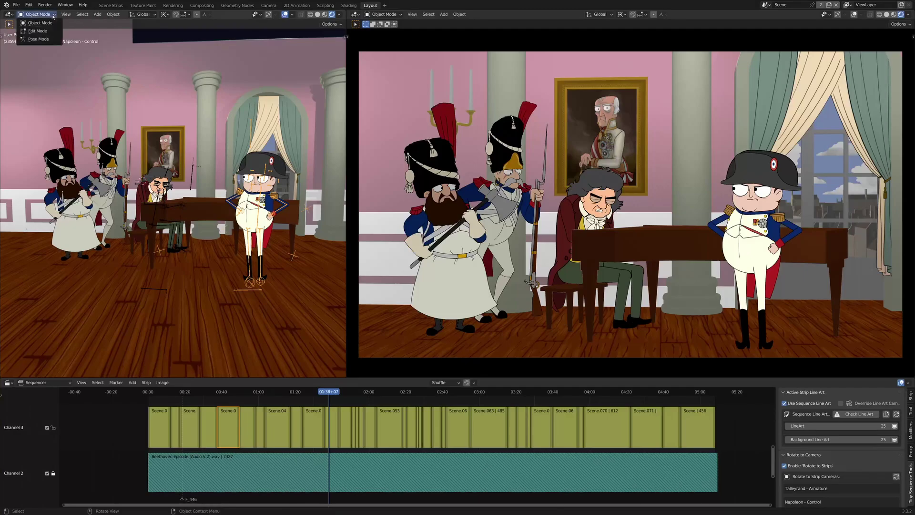
click(50, 40)
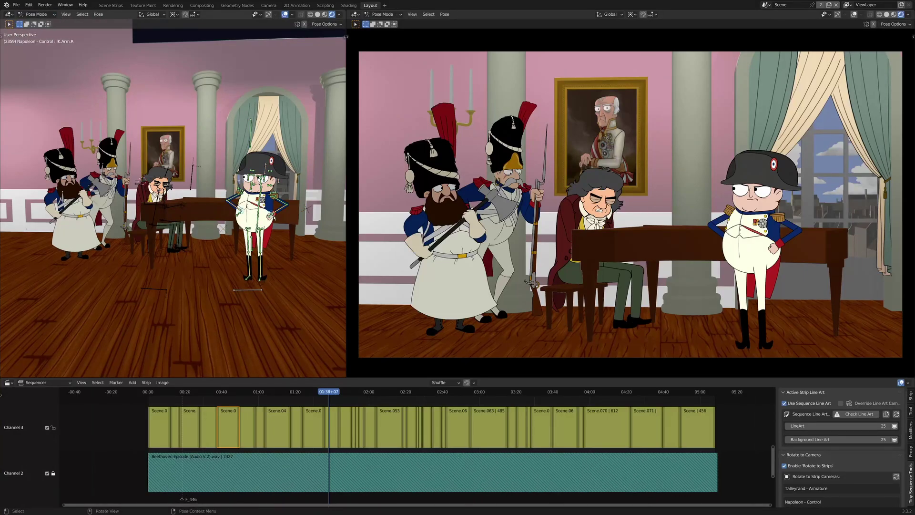
Try moving Napoleon's IK.Arm.R bone, first along global Z and then freely, to reposition his hand.
key(g)
key(z)
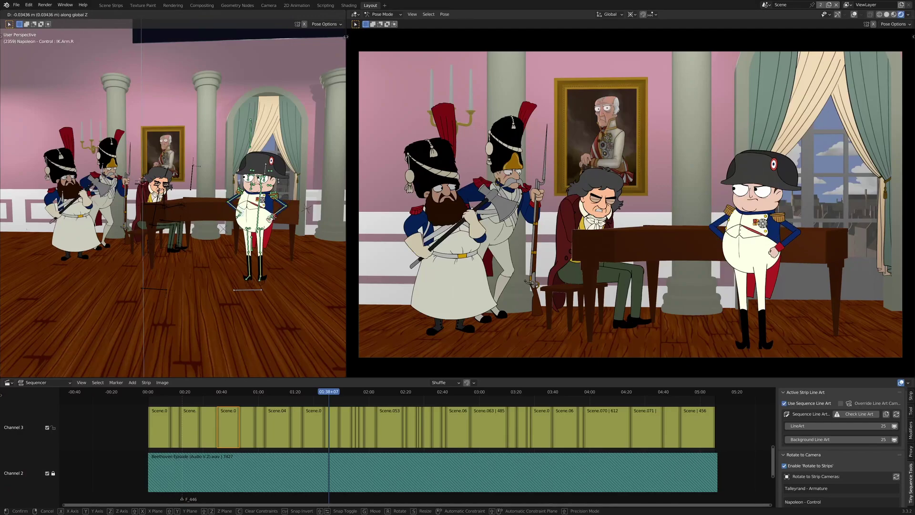
click(269, 216)
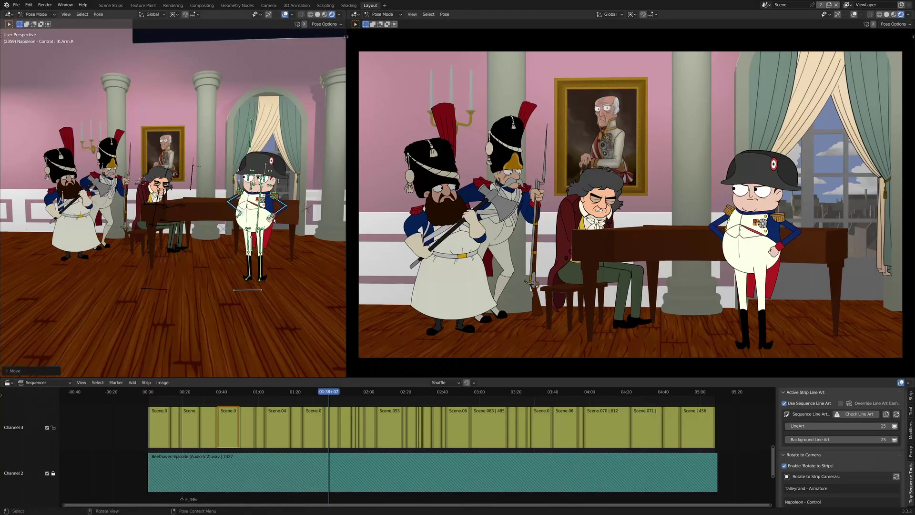
key(g)
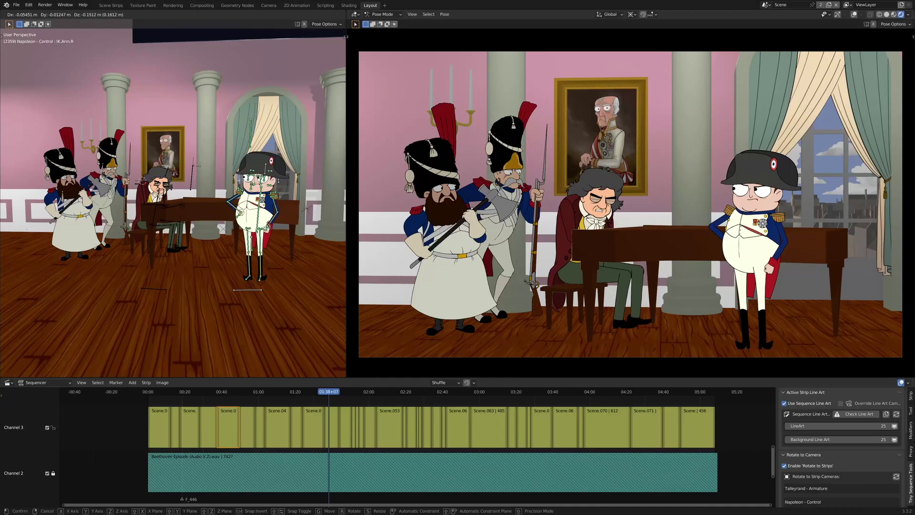
key(Return)
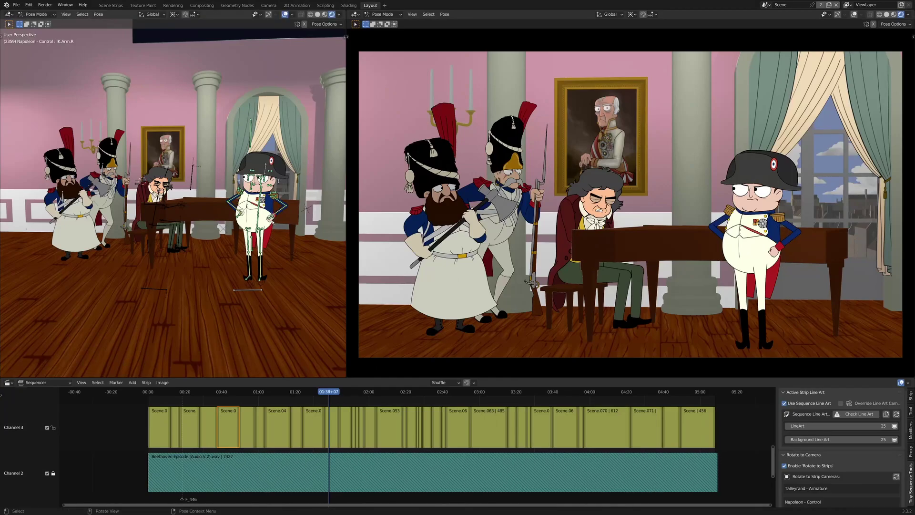
Scrub to Napoleon's close-up around 01:51 and move his Eye.R.M bone about 0.08 m.
drag(329, 392, 353, 400)
key(g)
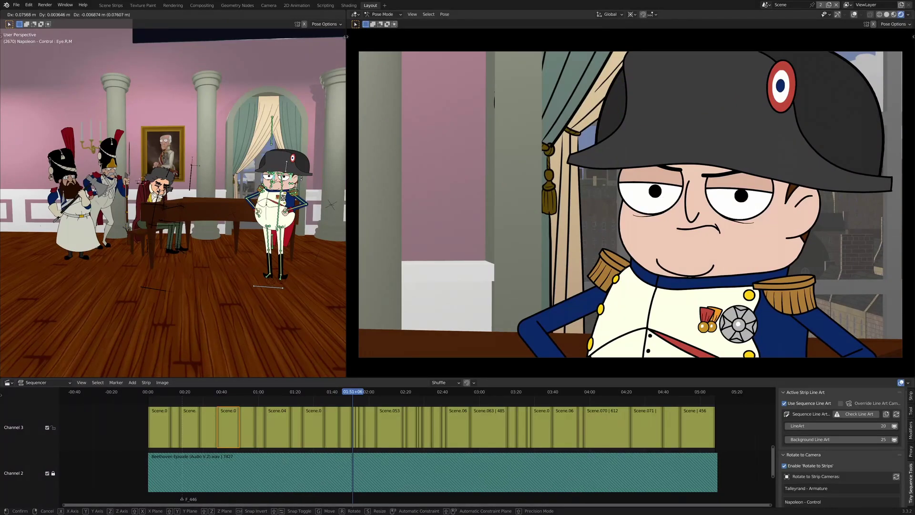
key(Return)
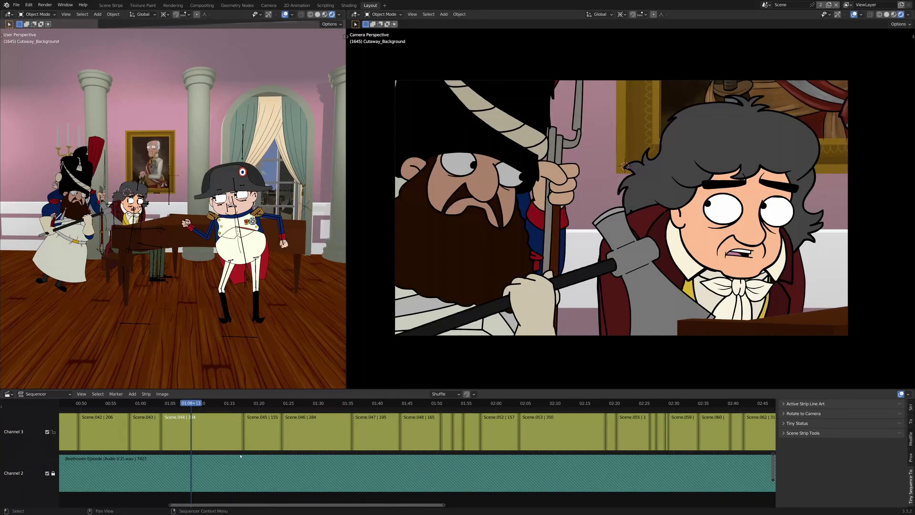
Select the adjoining handles of the Scene.044 and Scene.045 strips and slide their shared cut to a later time.
scroll(320, 440, up, 3)
drag(237, 405, 282, 404)
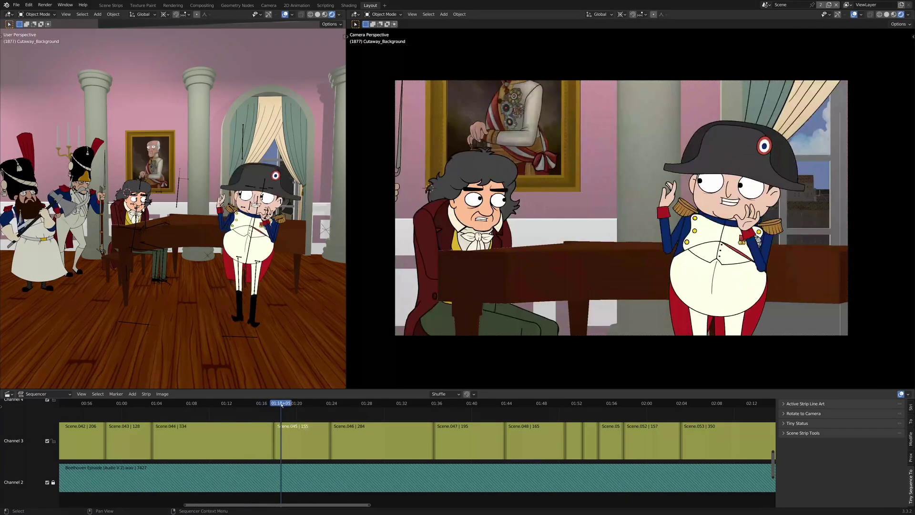
click(272, 439)
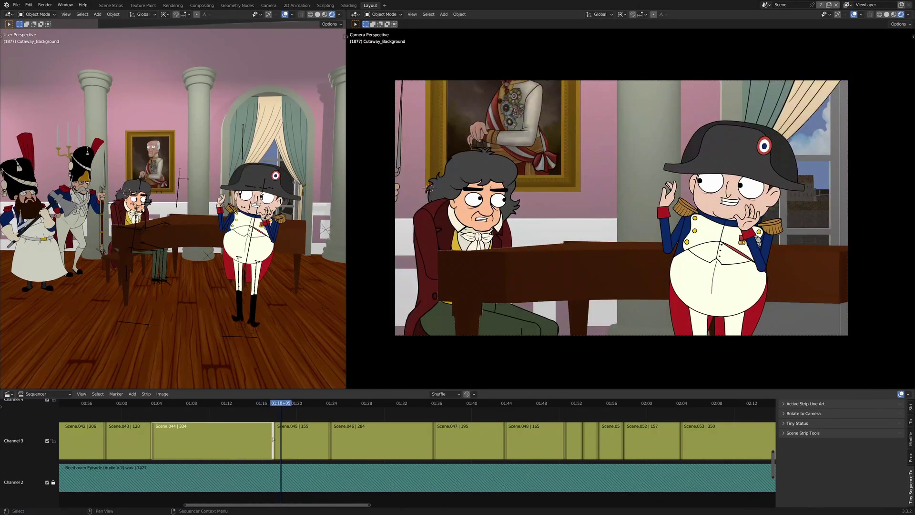
shift+click(276, 439)
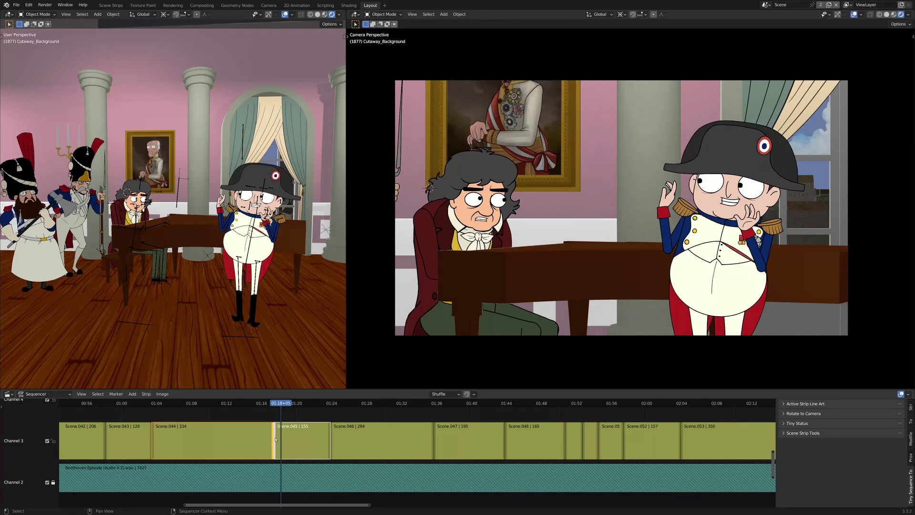
key(g)
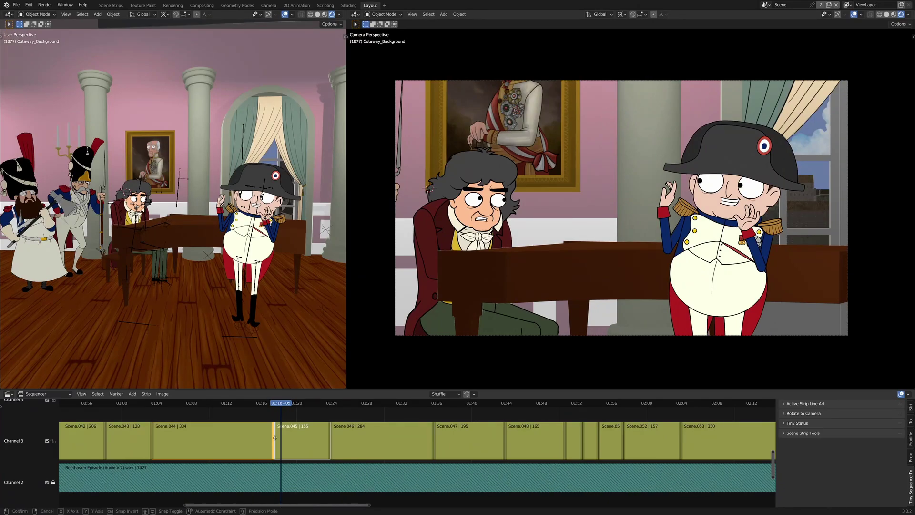
click(286, 438)
Slide the cut between Scene.044 and Scene.045 earlier, giving the strips lengths of 281 and 208 frames.
drag(277, 405, 289, 410)
key(g)
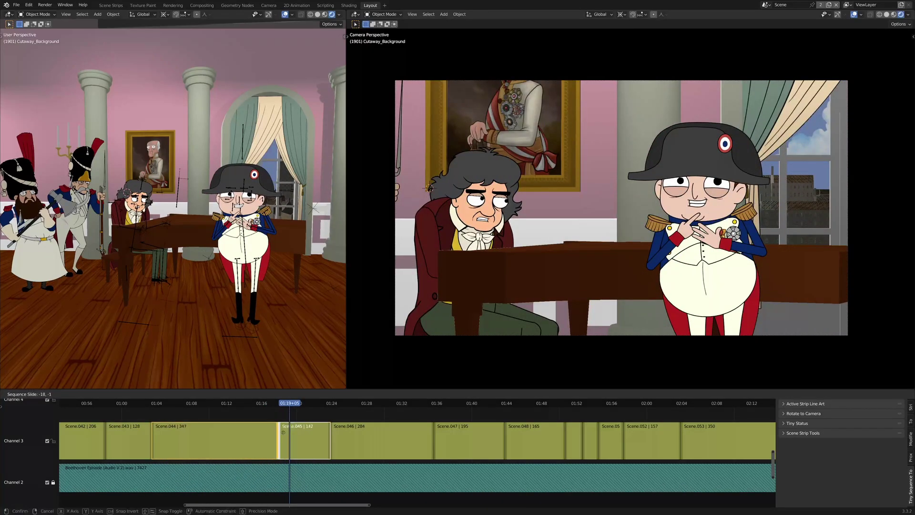
mouse_move(260, 427)
click(270, 406)
drag(278, 405, 248, 400)
key(space)
click(267, 427)
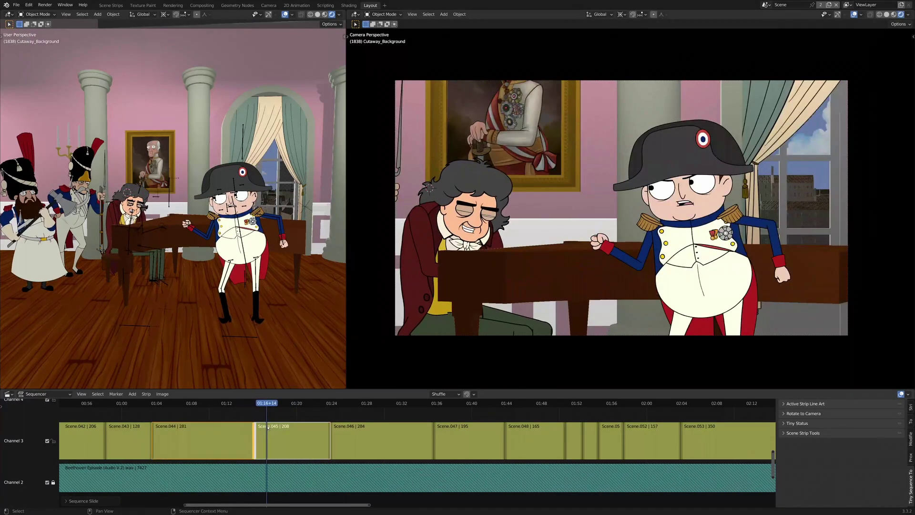
Adjust the shared cut so Scene.044 lasts 295 frames and Scene.045 194 frames, and check the shot around 01:16.
key(g)
click(263, 404)
mouse_move(263, 405)
mouse_down()
mouse_move(253, 406)
mouse_move(269, 409)
mouse_up()
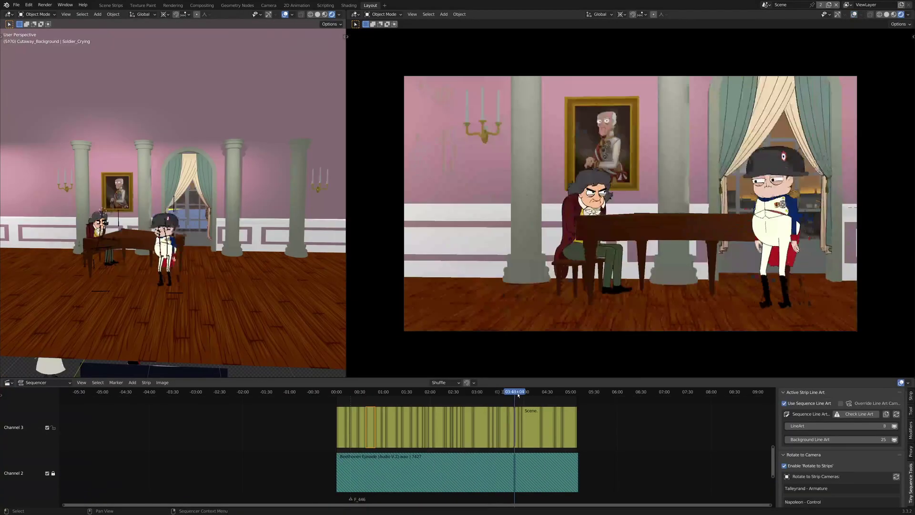
Scrub the full edit from about 03:55 back to 01:41 to compare the shots with the 3D set.
click(521, 394)
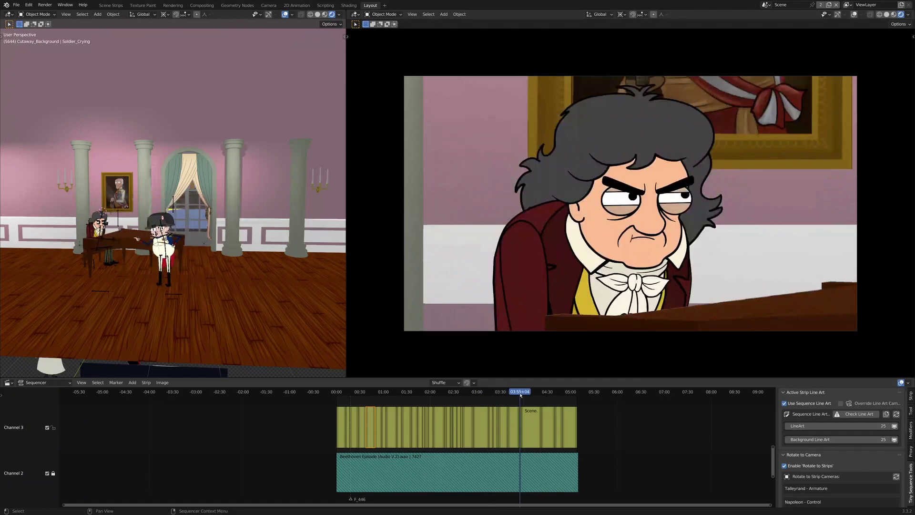
drag(517, 395, 417, 397)
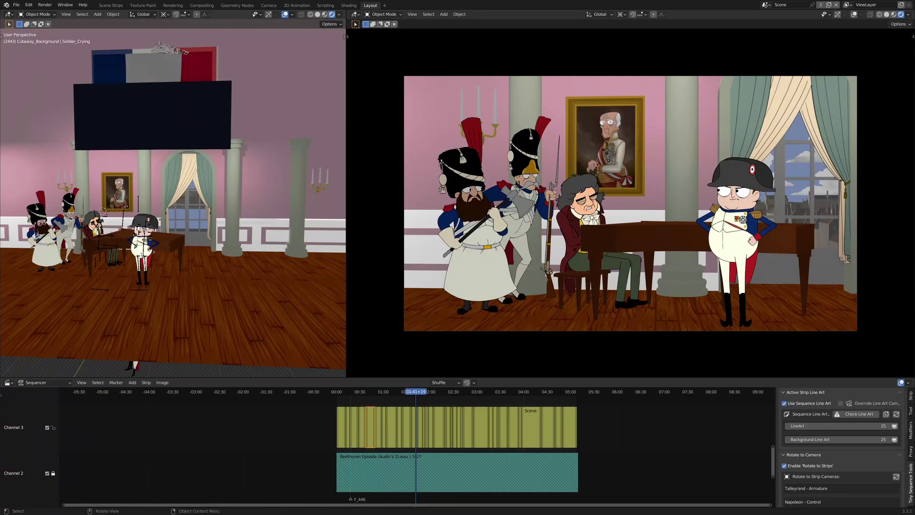
Expand the Scene Strip Tools settings and review the sync, strip camera and render options.
click(850, 455)
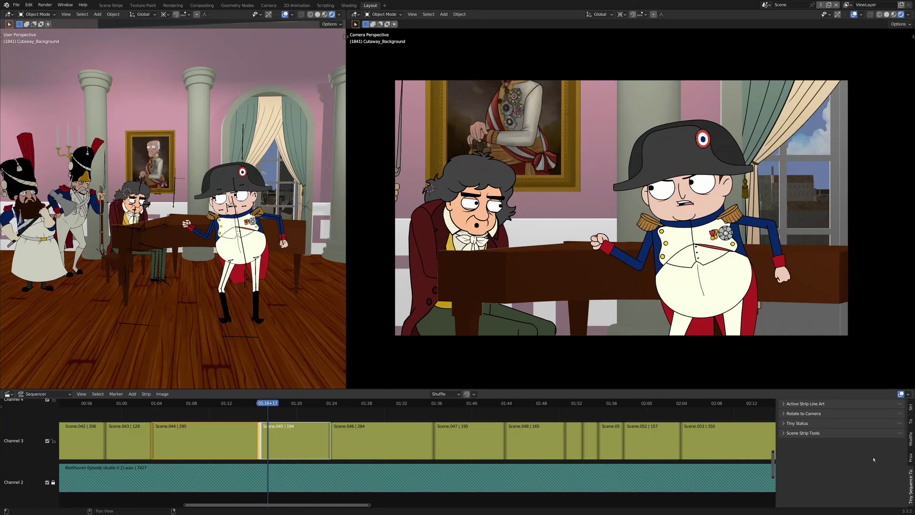
click(810, 433)
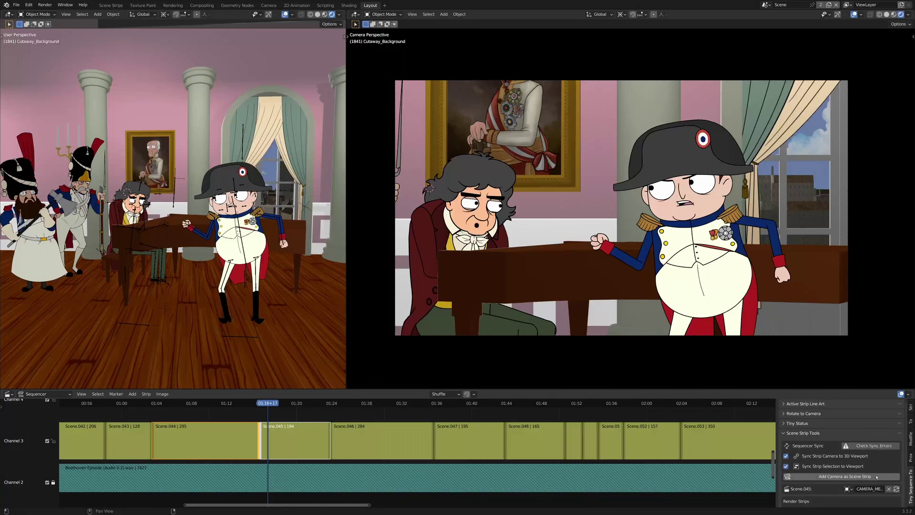
scroll(840, 477, down, 1)
scroll(863, 447, down, 1)
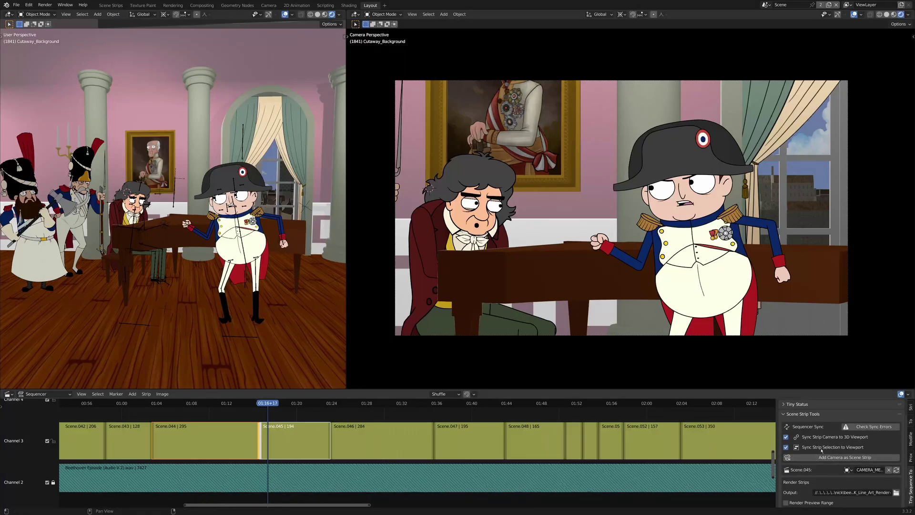
scroll(821, 449, down, 1)
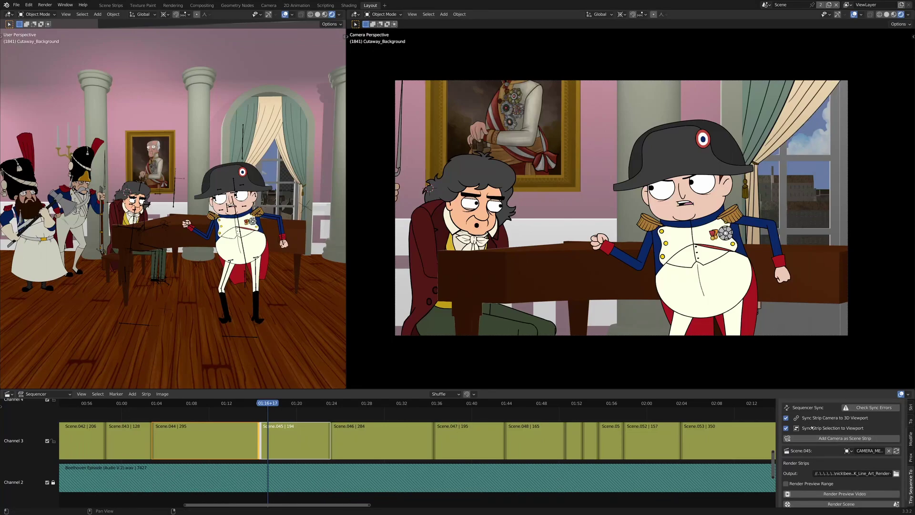
Scrub through Scene.045 and Scene.046, select the Scene.047 strip, and return the playhead to Scene.045 at about 01:19.
drag(270, 402, 408, 414)
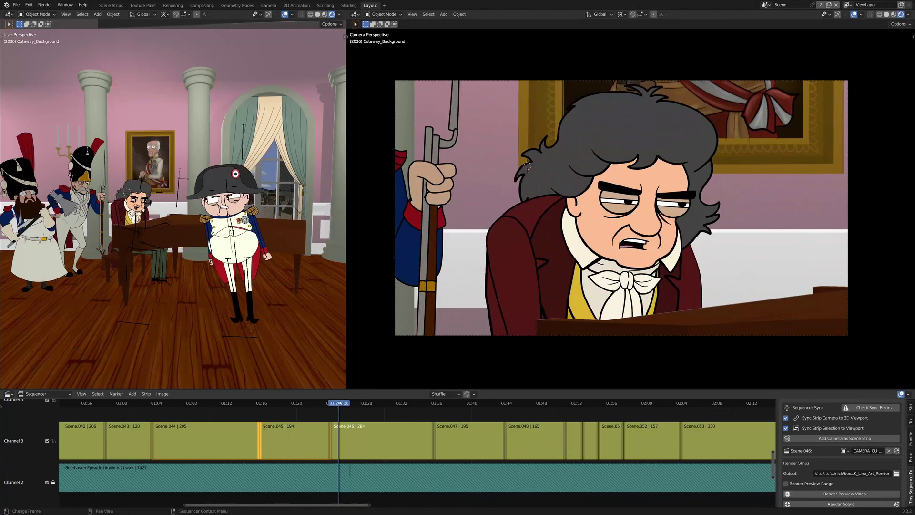
click(493, 426)
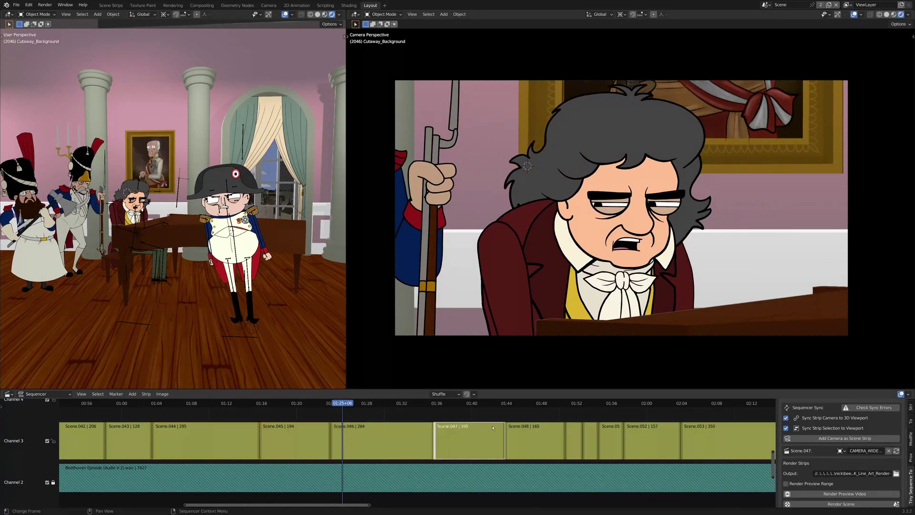
drag(340, 407, 296, 418)
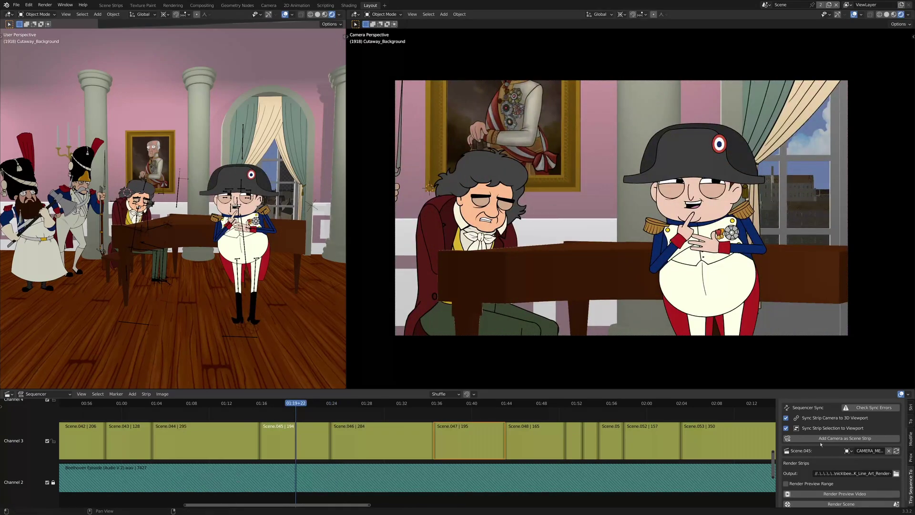
Set the strip camera of Scene.045 to CAMERA_WIDE 01 and check the shot around 01:19.
ctrl+scroll(856, 452, down, 1)
click(848, 451)
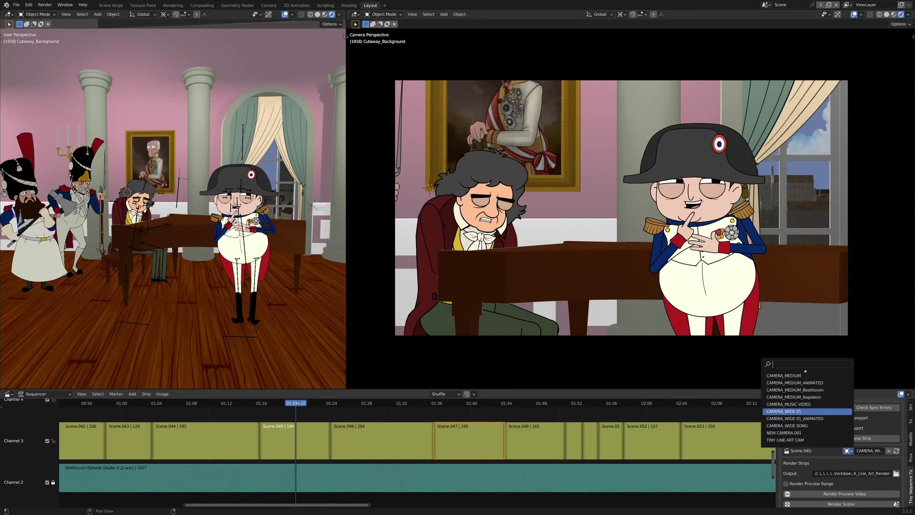
click(825, 413)
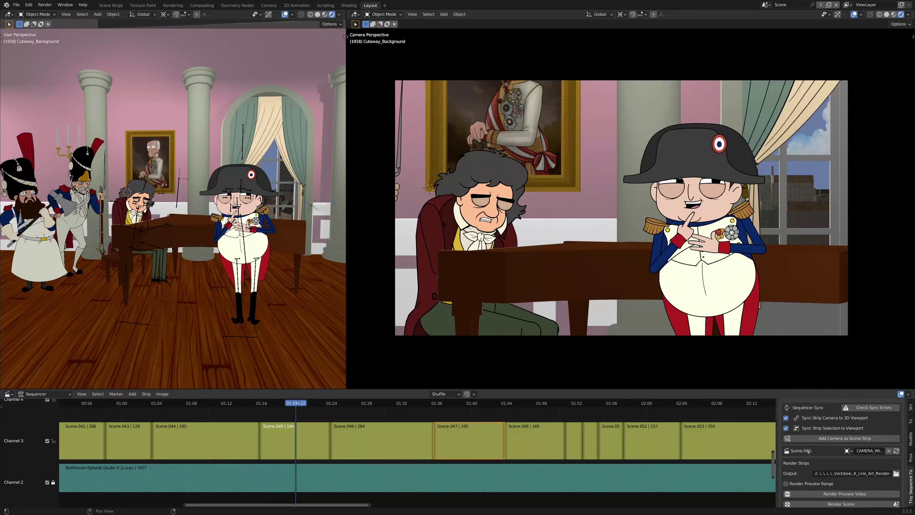
mouse_move(285, 405)
mouse_down()
mouse_move(256, 405)
mouse_move(290, 405)
mouse_up()
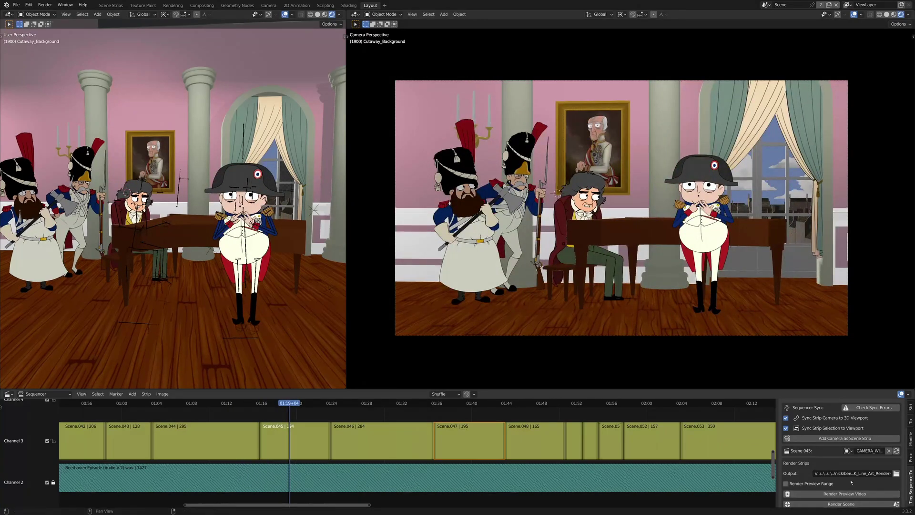
Turn on Render Preview Range to view its start and end frame settings, and turn it off again.
scroll(798, 468, down, 1)
click(810, 478)
scroll(816, 477, down, 1)
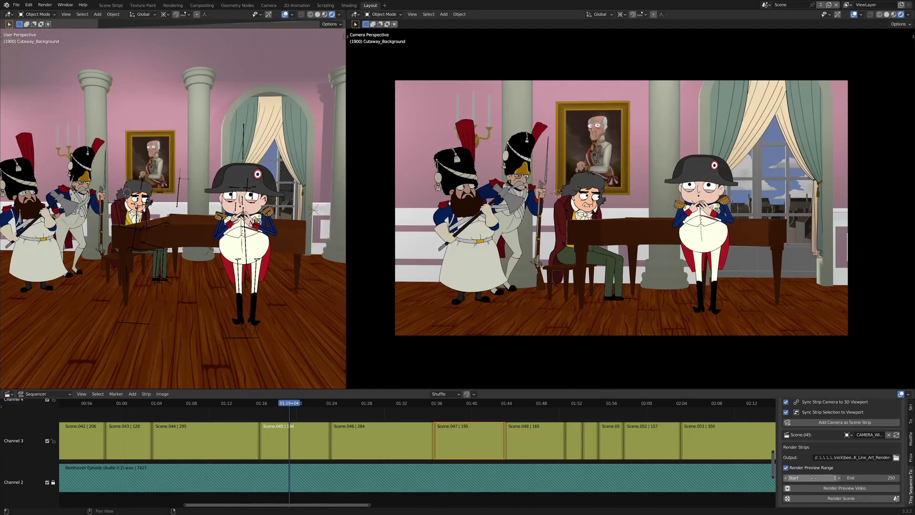
click(798, 468)
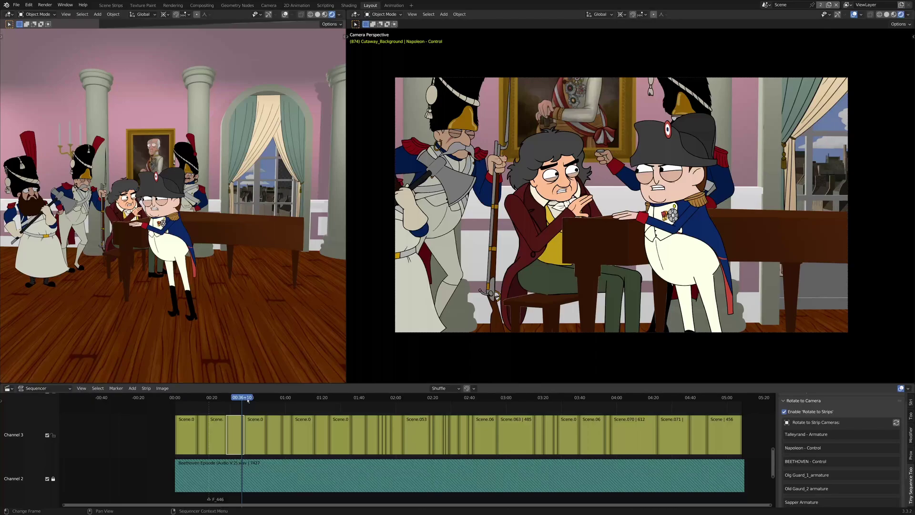
Scrub the edit from about 00:36 to Scene.048 around 01:45 to check how the characters face each shot's camera.
click(260, 403)
drag(260, 404, 375, 423)
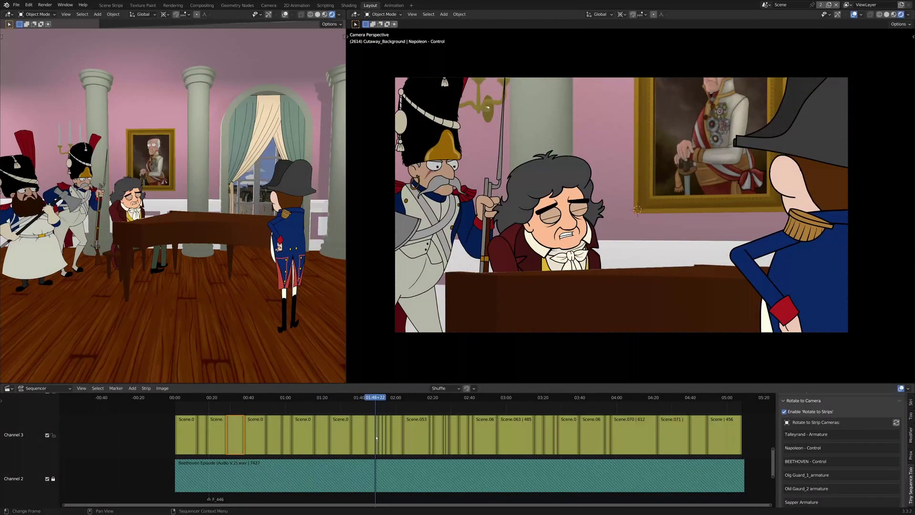
scroll(362, 424, up, 6)
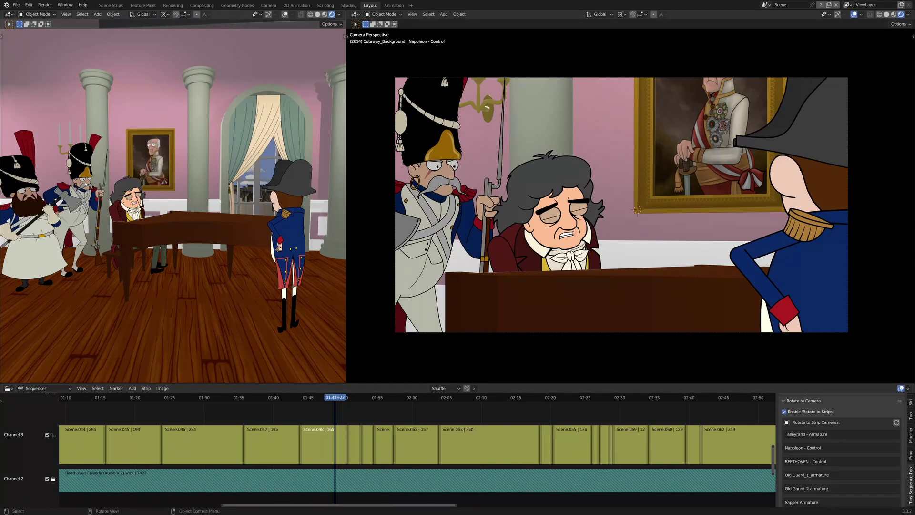
drag(334, 399, 310, 404)
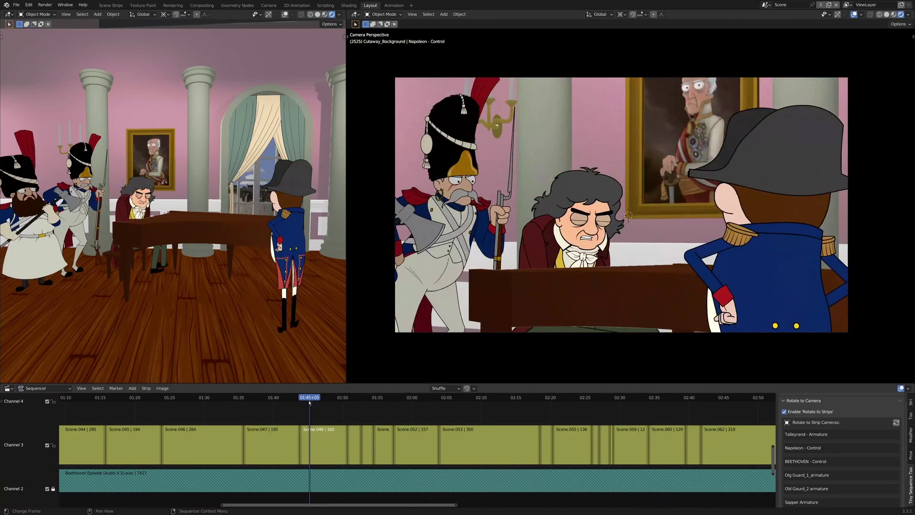
key(Left)
key(Left)
key(Left)
key(Left)
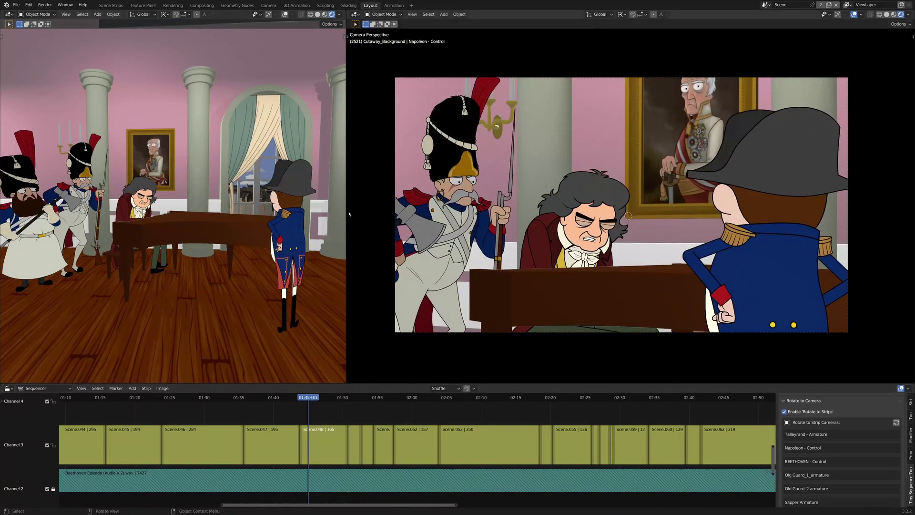
Compare the characters' rotation across the cut from Scene.047 to Scene.048, on to 02:03, and back in Scene.046 around 01:33.
drag(310, 398, 287, 399)
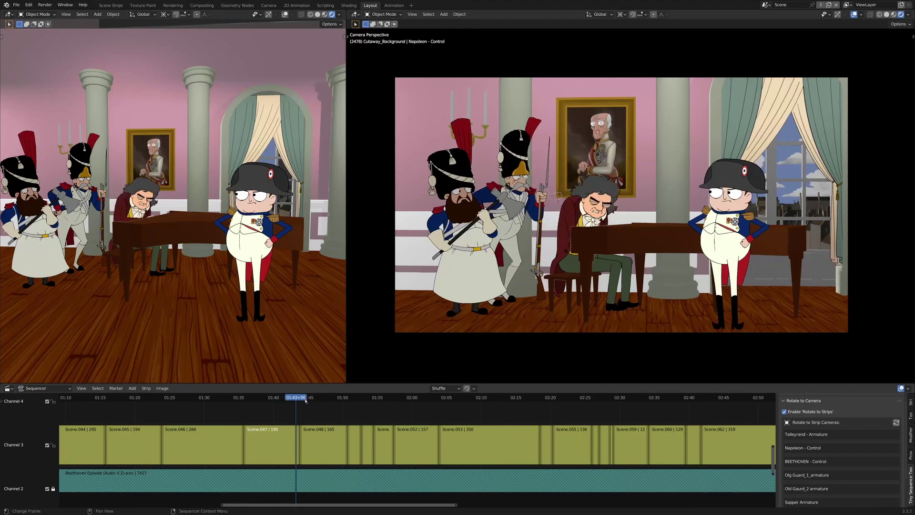
click(307, 401)
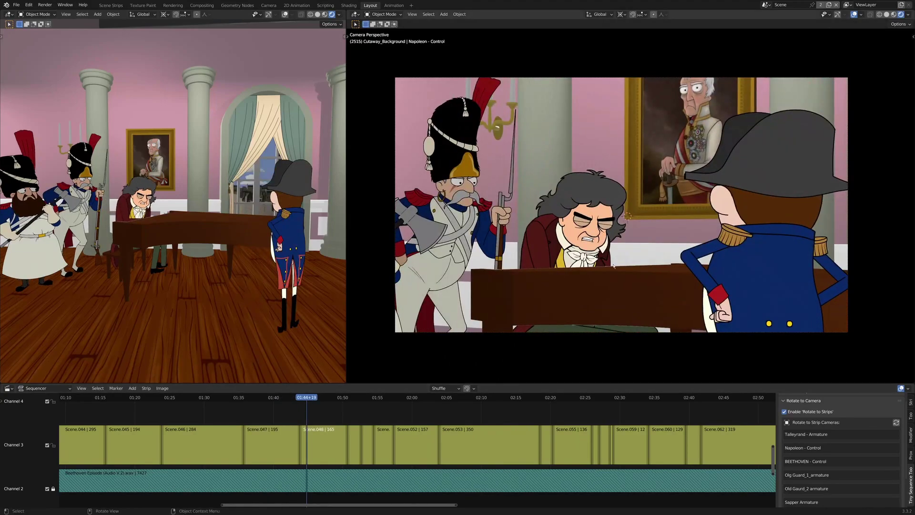
drag(305, 404, 438, 417)
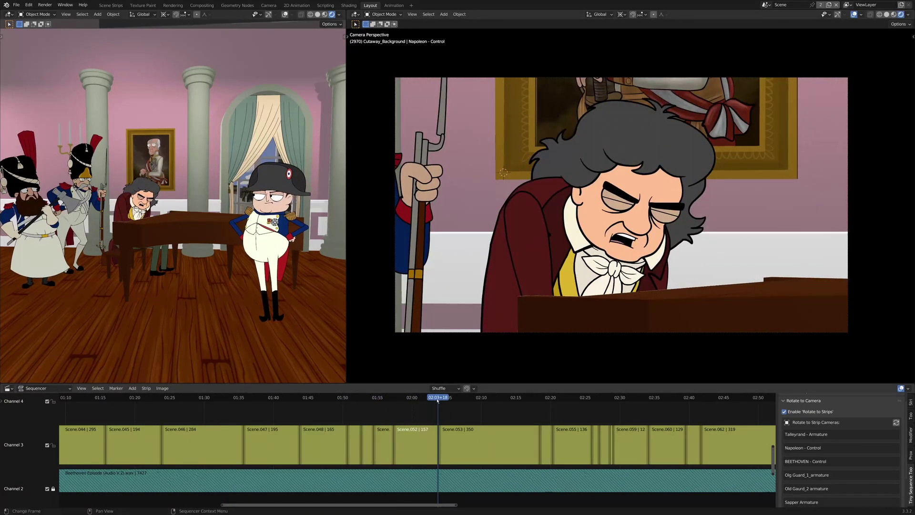
click(226, 415)
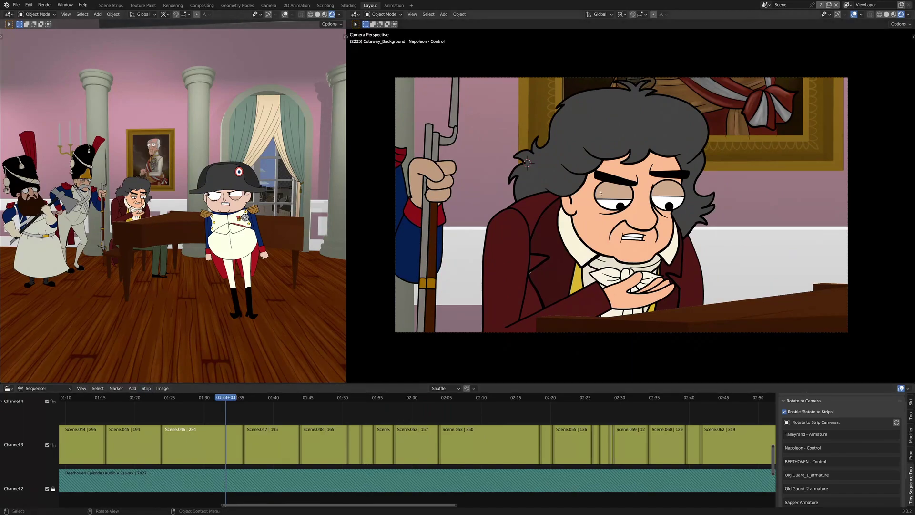
mouse_move(229, 400)
mouse_down()
mouse_move(255, 400)
mouse_move(230, 399)
mouse_up()
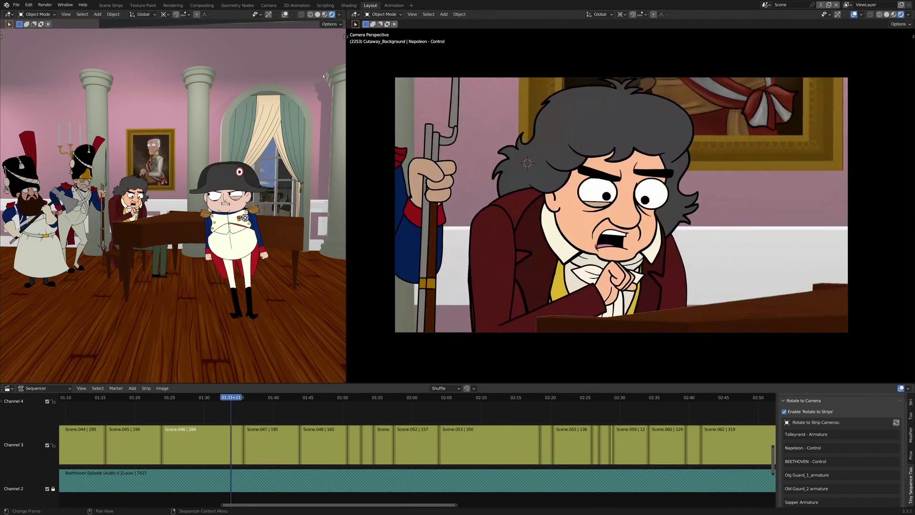
In the Animation workspace, turn Rotate to Strip Camera off and on again for Napoleon - Control.
click(394, 5)
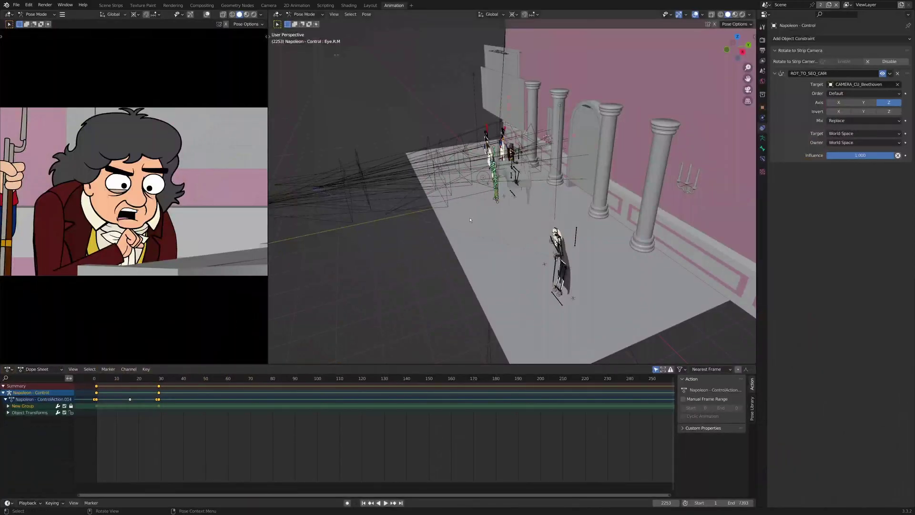
middle_drag(479, 222, 541, 178)
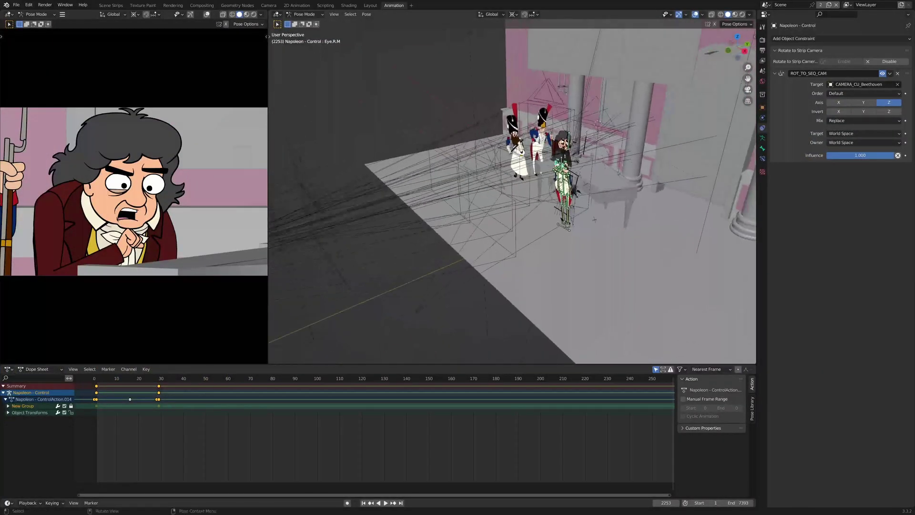
click(887, 62)
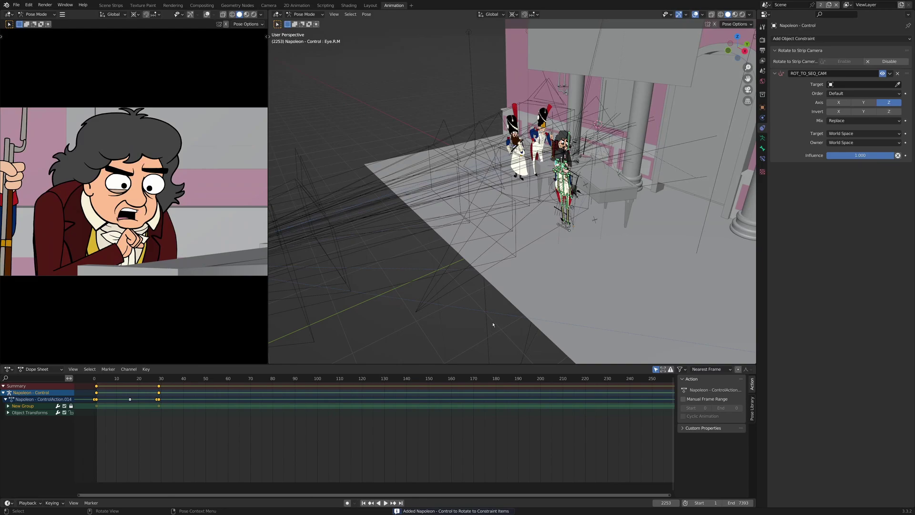
Scrub the Dope Sheet to frame 2182 to refresh the camera target of Napoleon's ROT_TO_SEQ_CAM constraint.
scroll(386, 455, down, 3)
scroll(386, 455, down, 14)
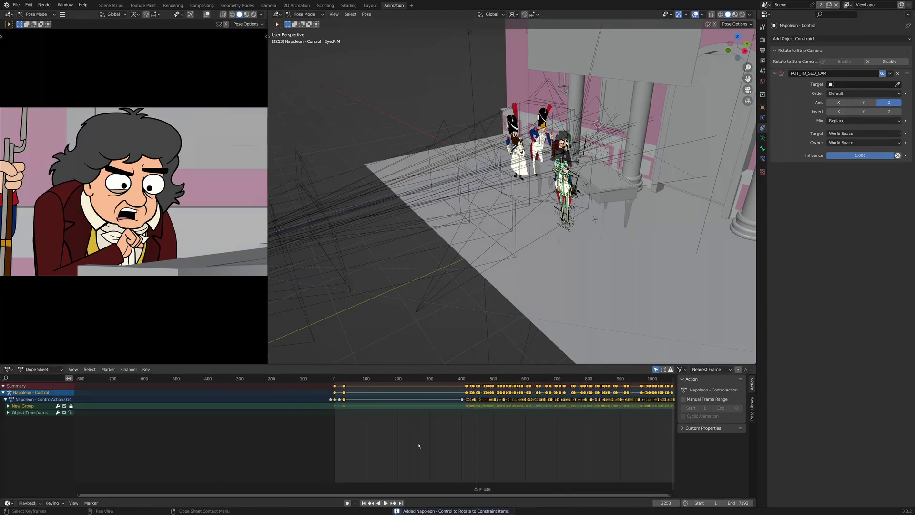
scroll(561, 437, down, 3)
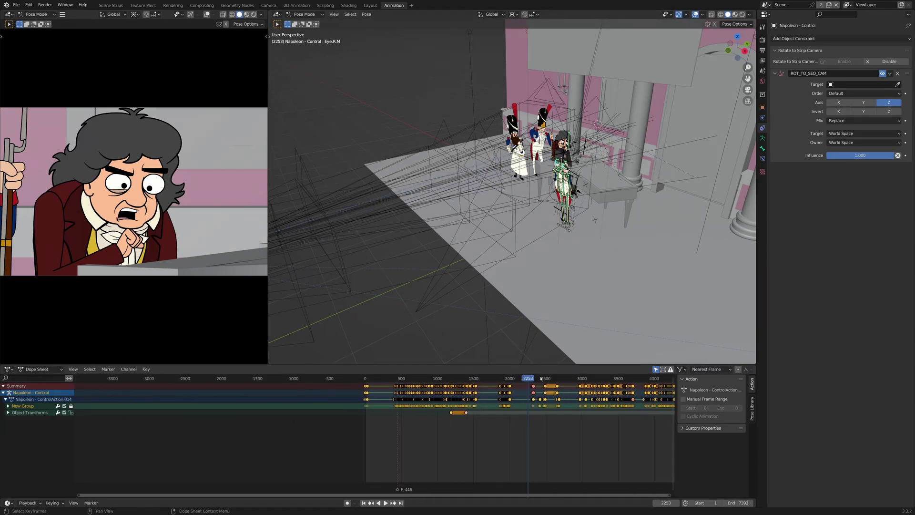
mouse_move(534, 378)
mouse_down()
mouse_move(541, 379)
mouse_move(523, 382)
mouse_up()
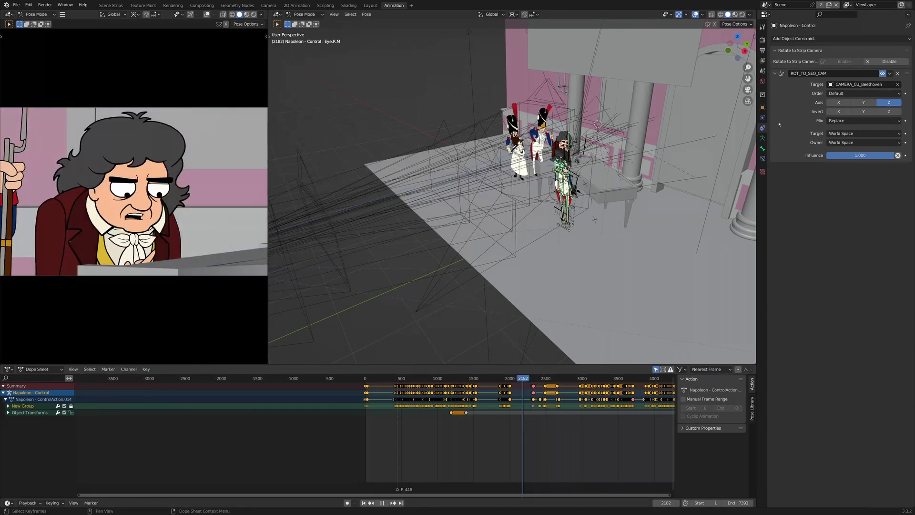
In the Layout workspace, go to about 00:19, show only the Sequencer view without the preview, and enlarge the 3D viewports above it.
click(371, 5)
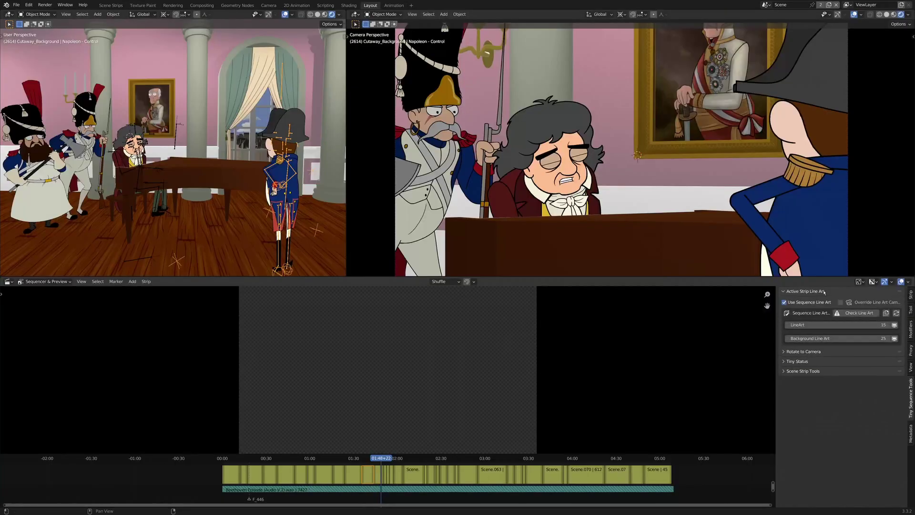
click(251, 462)
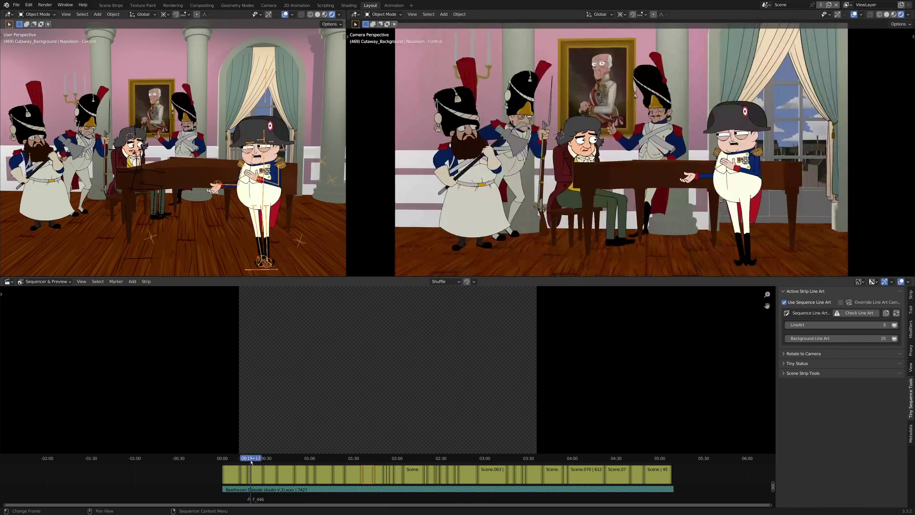
click(60, 282)
click(62, 293)
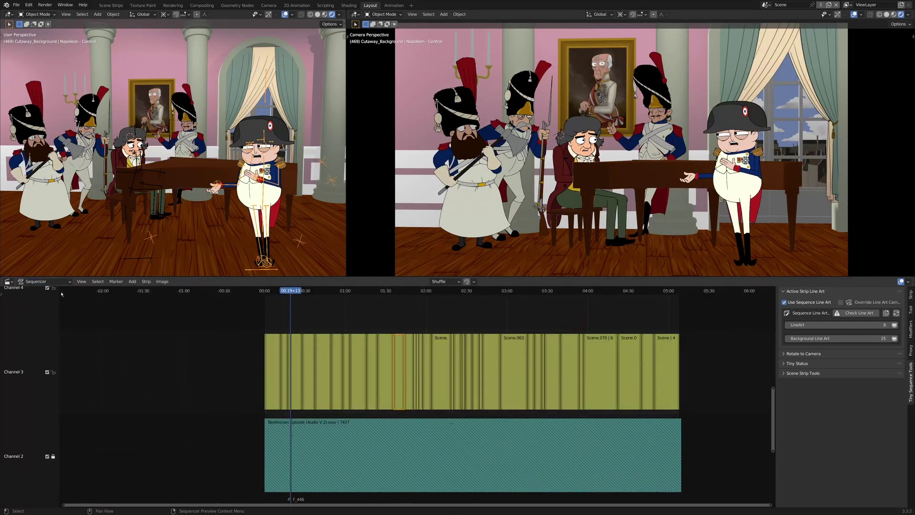
drag(477, 277, 477, 384)
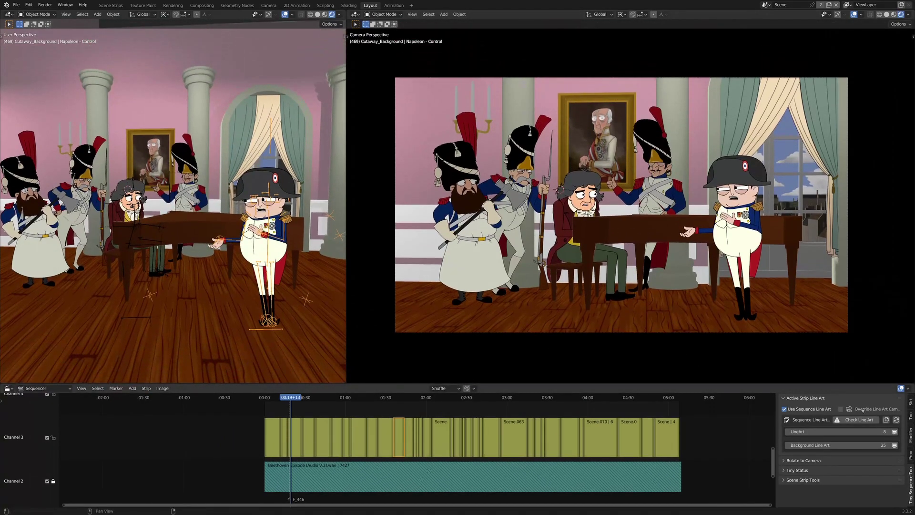
Turn on Override Line Art Camera to view its refresh and bake options, and turn it off again.
click(847, 410)
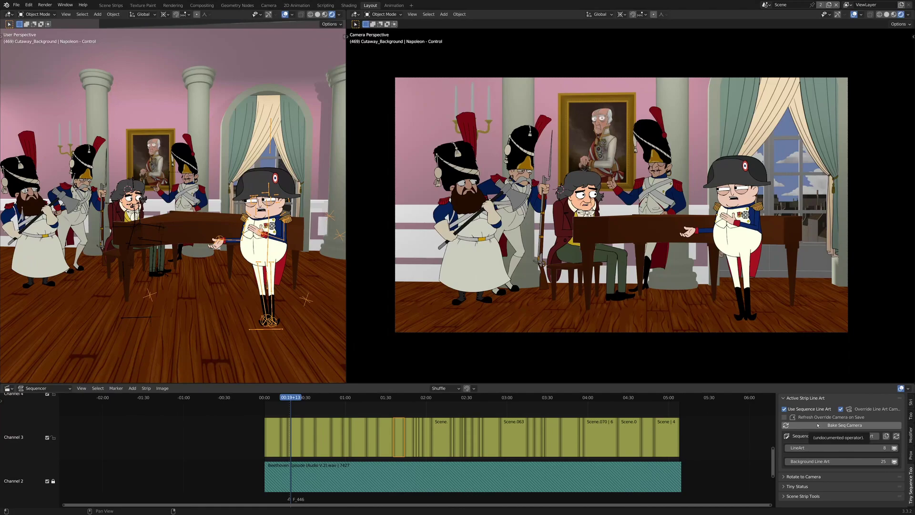
click(804, 398)
click(805, 397)
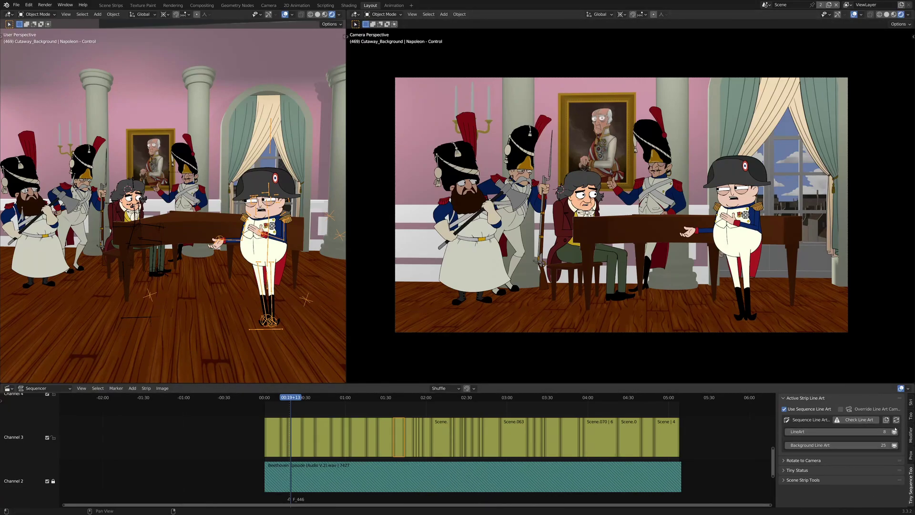
Select the scene strip at about 00:19 and turn off the viewport display of its Background Line Art and LineArt.
click(293, 434)
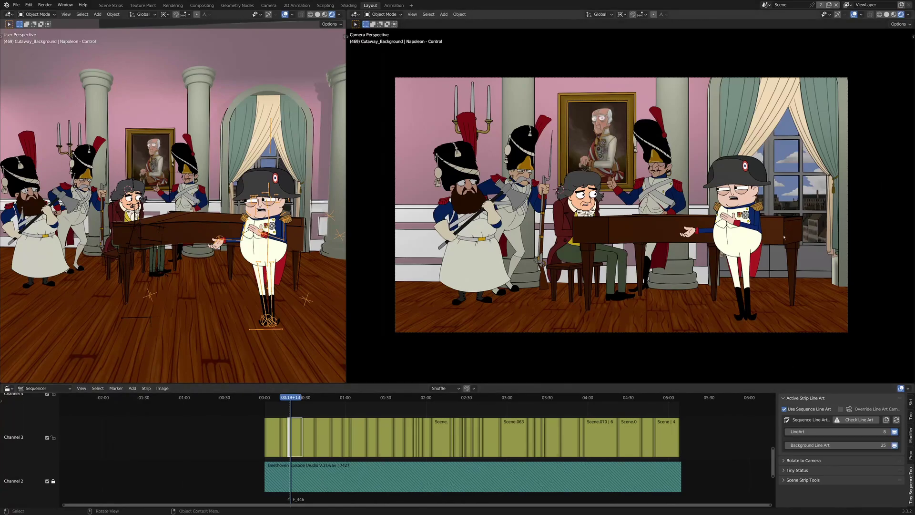
click(895, 446)
click(895, 432)
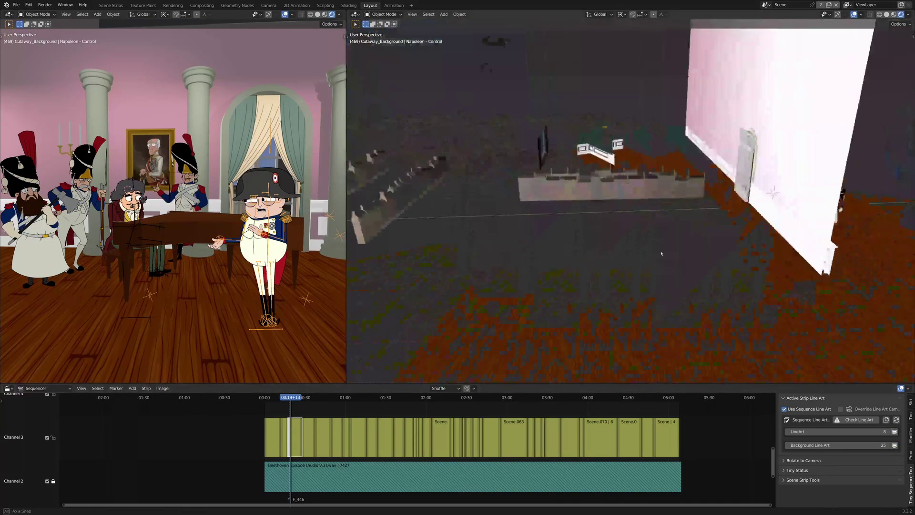
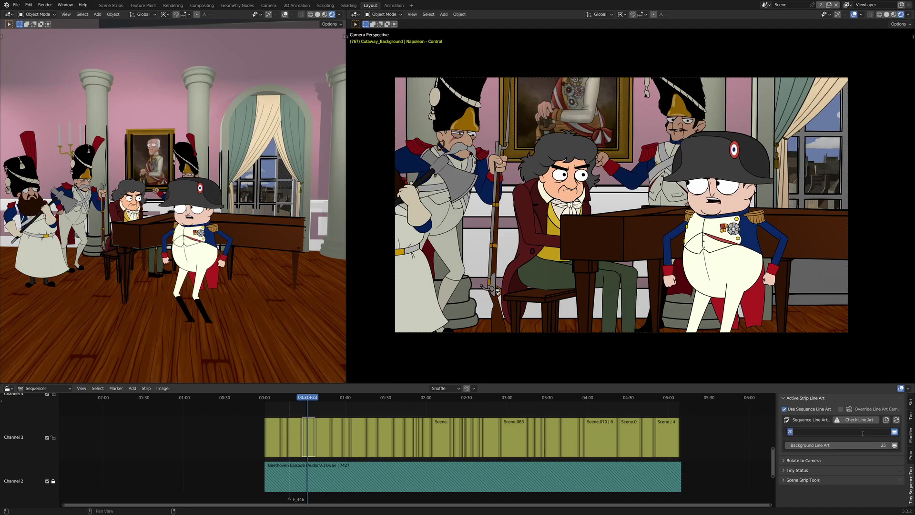
Set the active scene strip's LineArt value to 10 and its Background Line Art value to 50.
text(10)
key(Return)
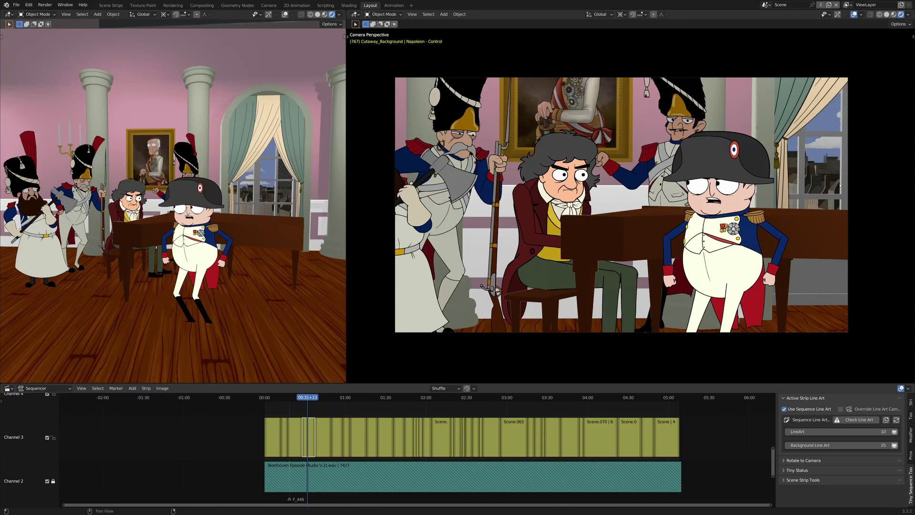
click(851, 446)
text(50)
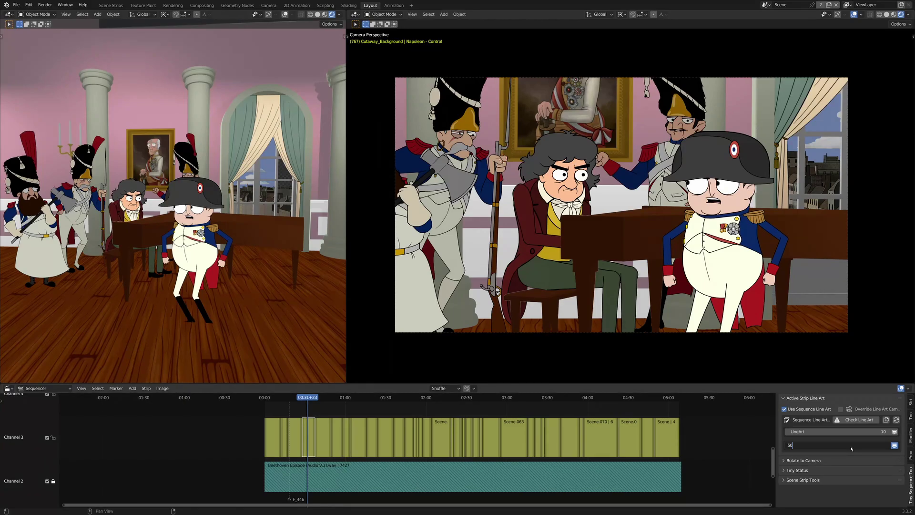
key(Return)
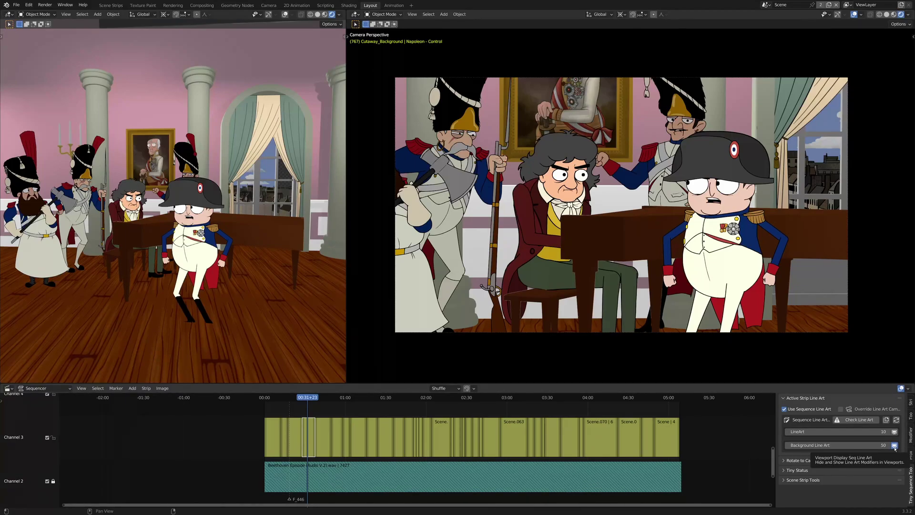
Run Check File Status from Tiny Status, including the check that all images are packed, and collapse the Active Strip Line Art and Scene Strip Tools sections.
click(811, 398)
click(804, 417)
click(834, 429)
drag(835, 429, 811, 370)
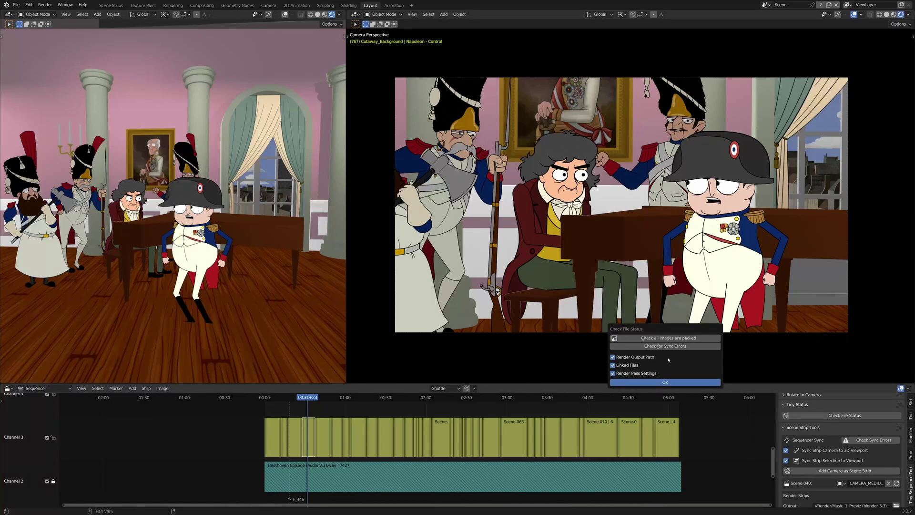
click(693, 338)
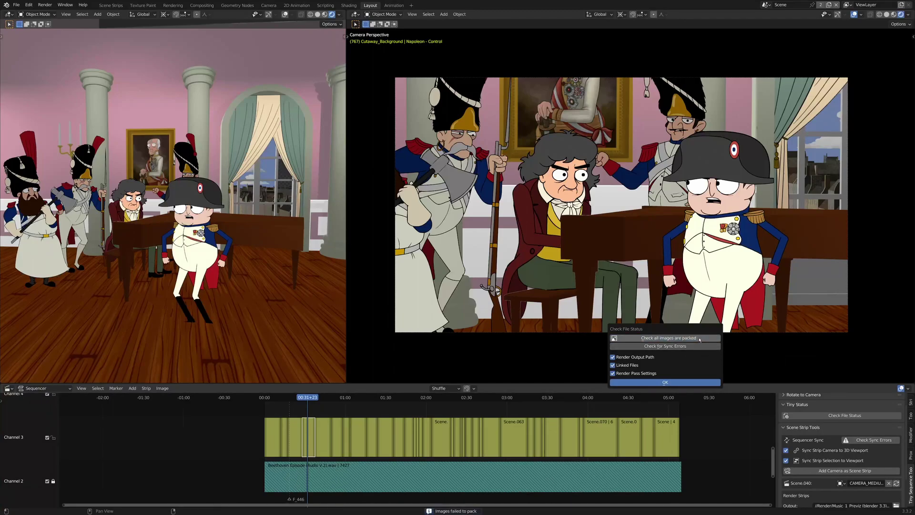
click(687, 383)
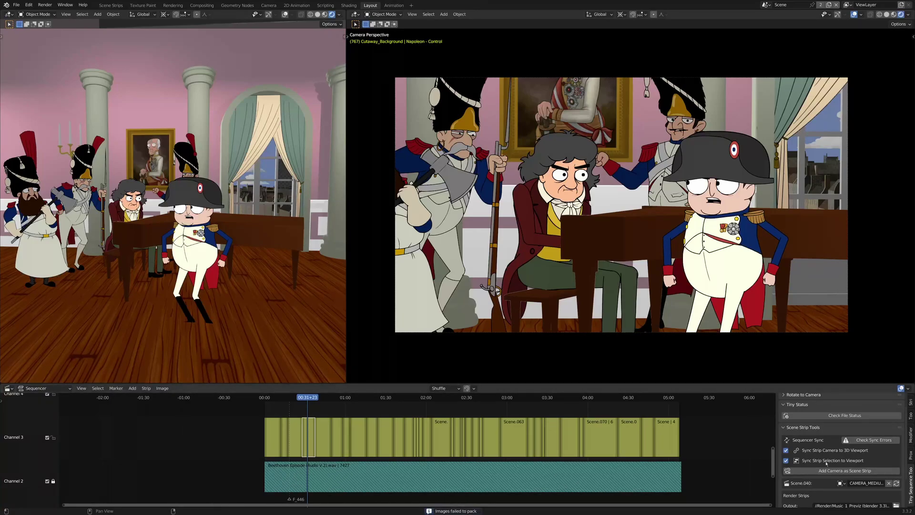
scroll(803, 417, up, 1)
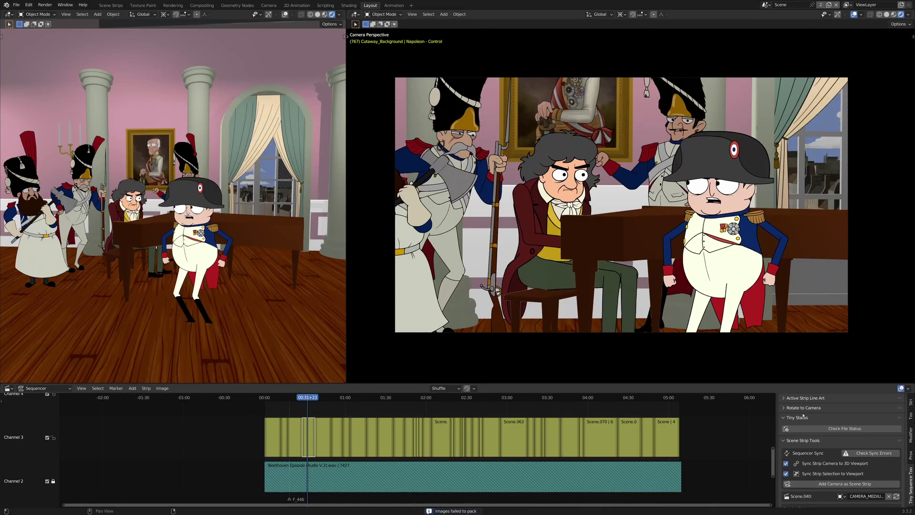
click(810, 439)
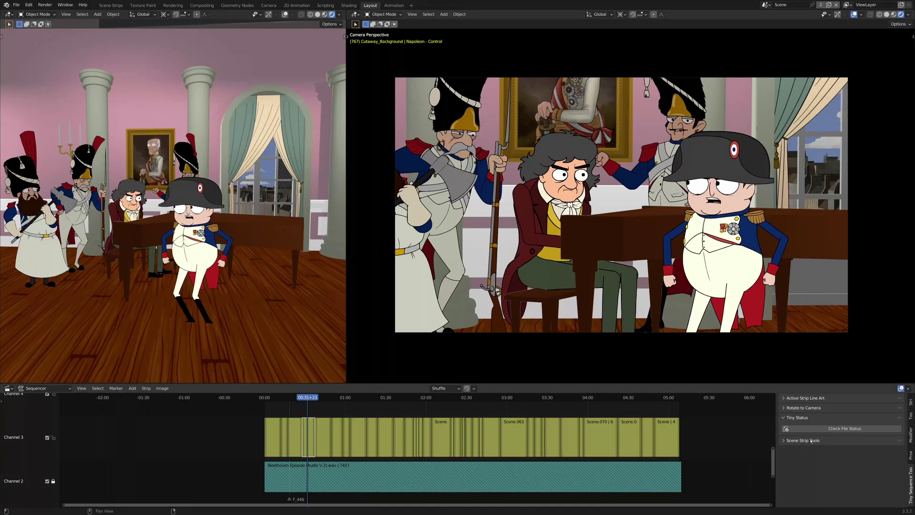